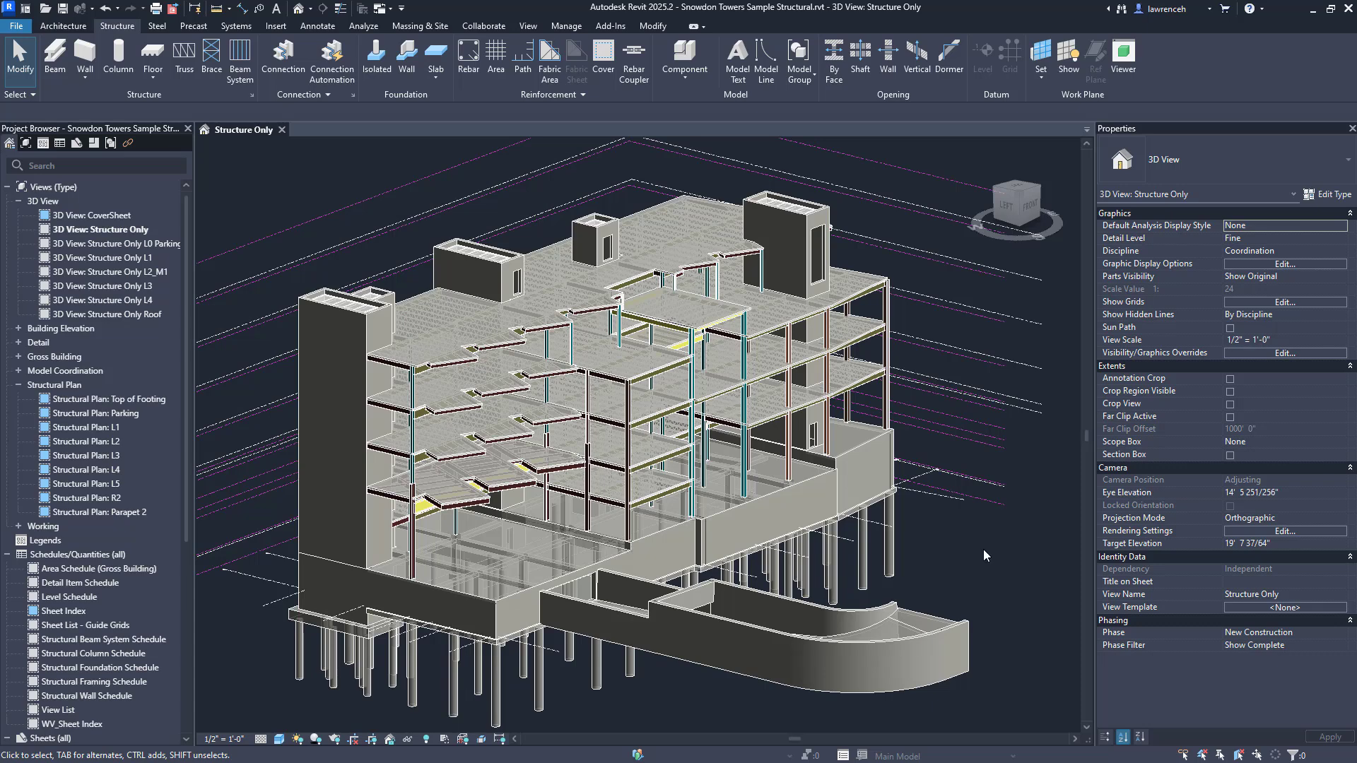
# Step: Open Analytical Automation from the Analyze tab and shift its window slightly left
pyautogui.click(367, 31)
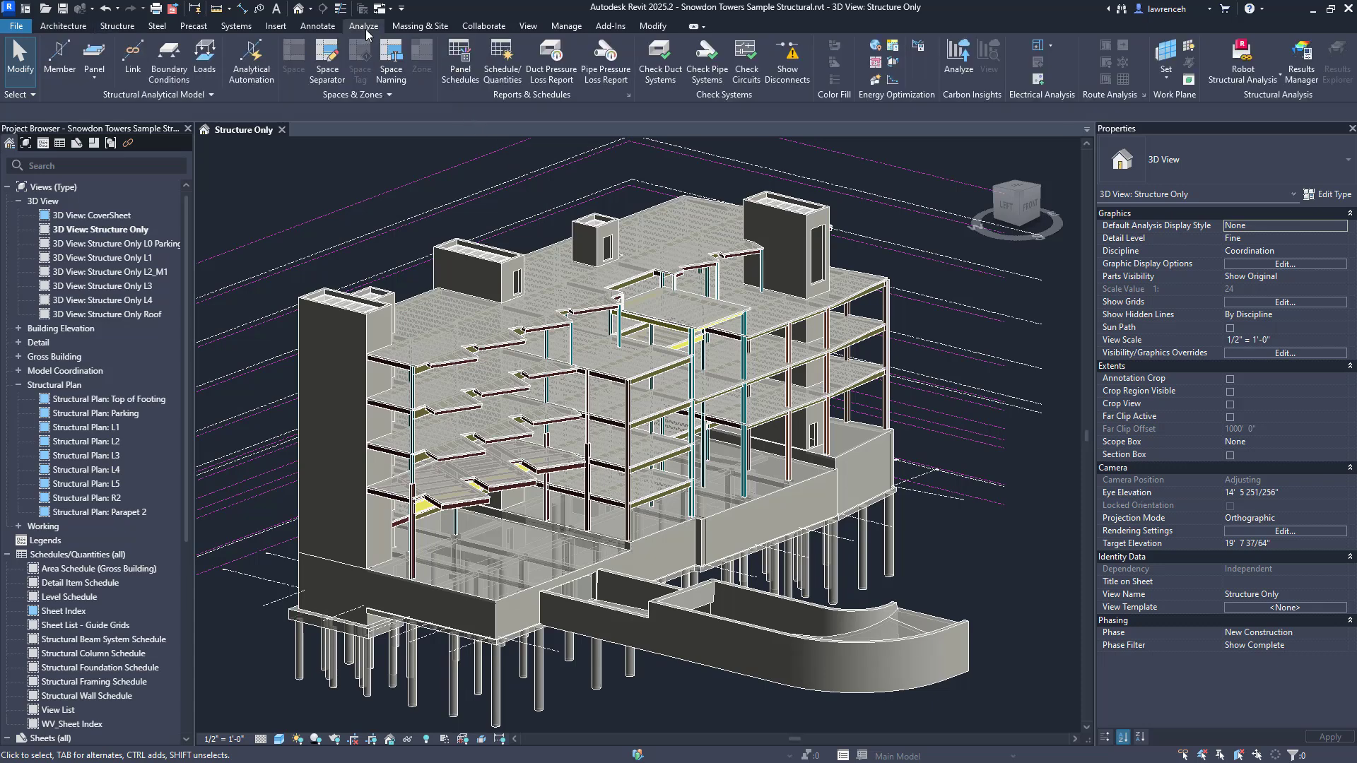
pyautogui.click(268, 83)
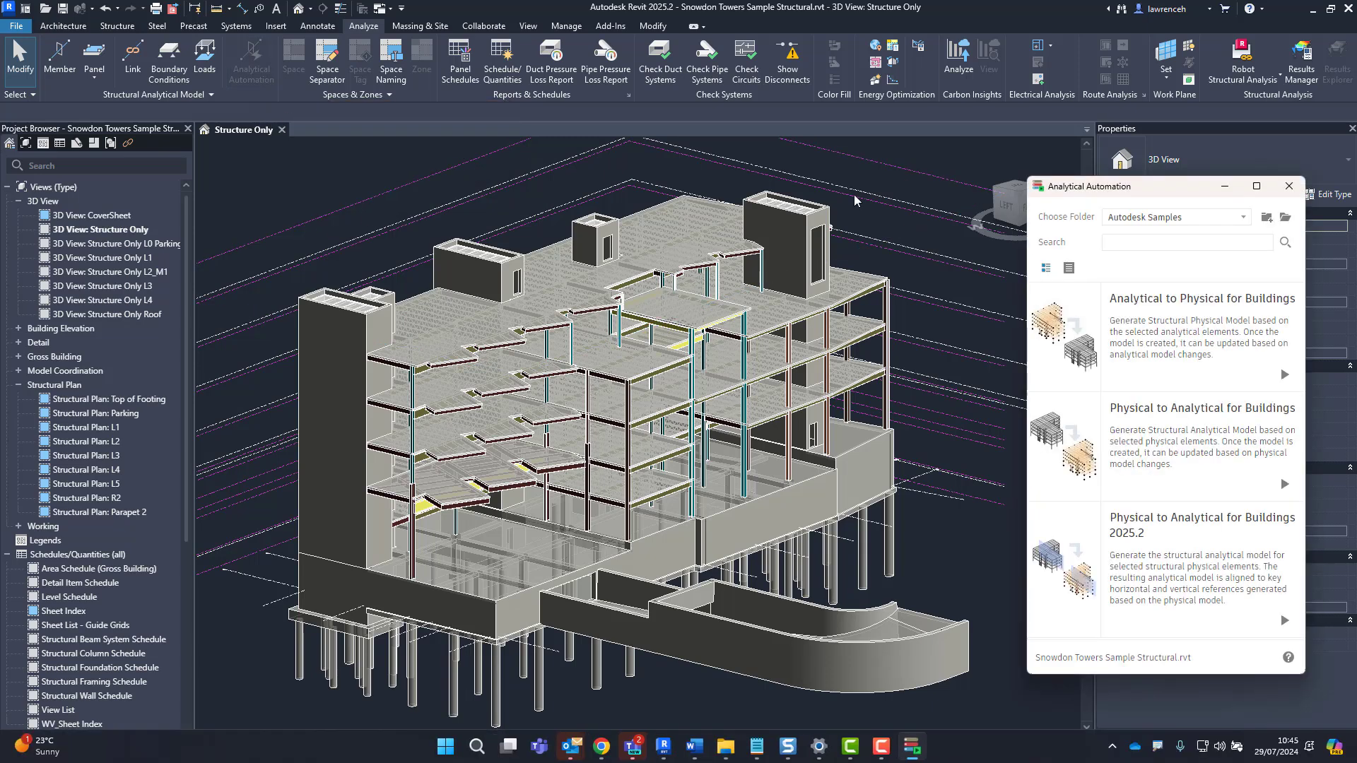
pyautogui.moveTo(1135, 193); pyautogui.dragTo(1067, 178)
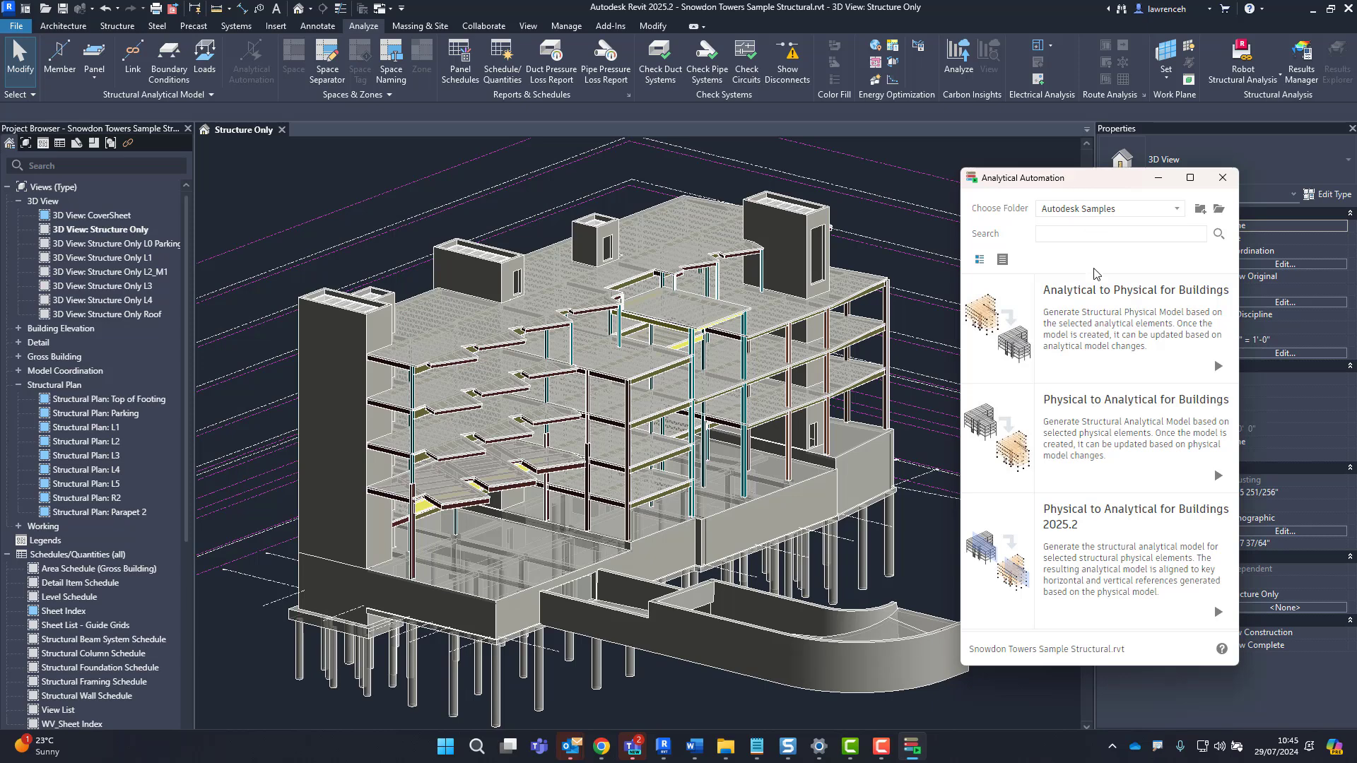
pyautogui.moveTo(1159, 326)
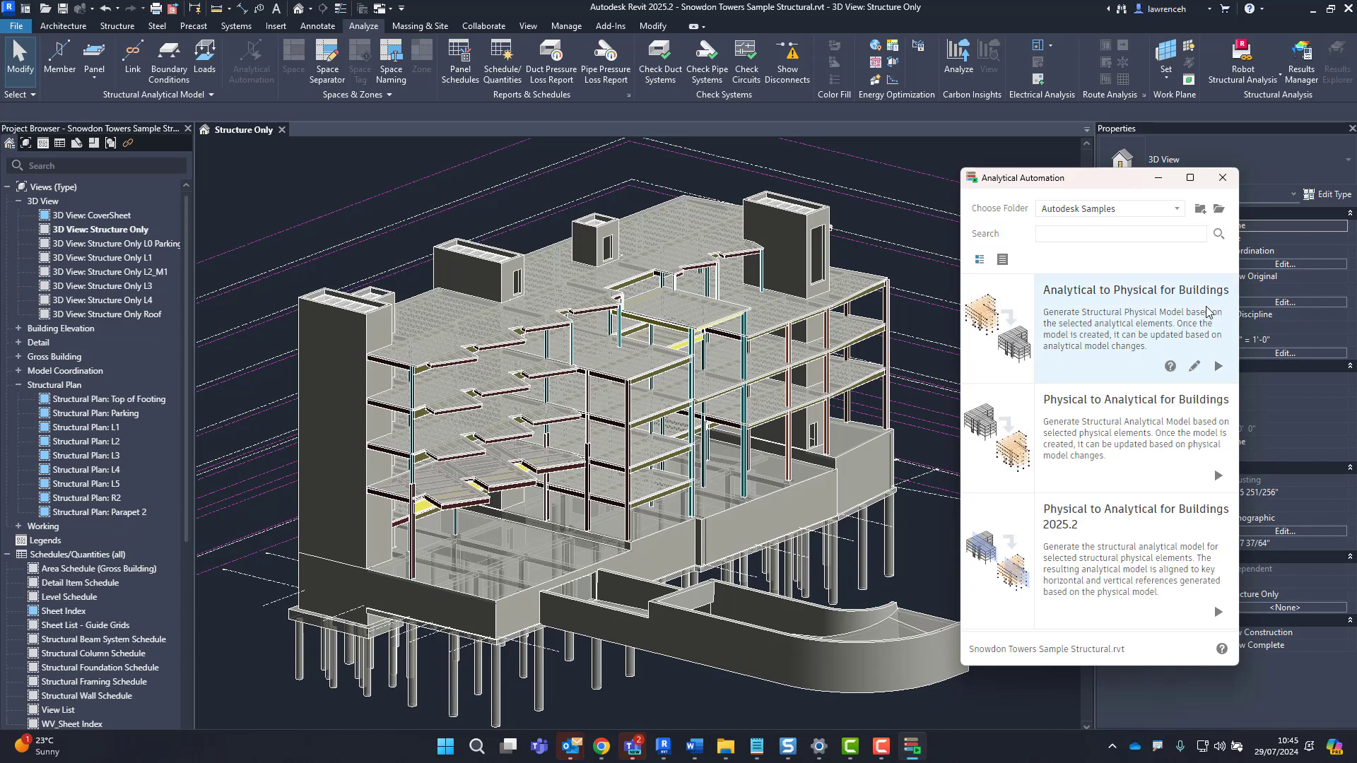
pyautogui.moveTo(1129, 410)
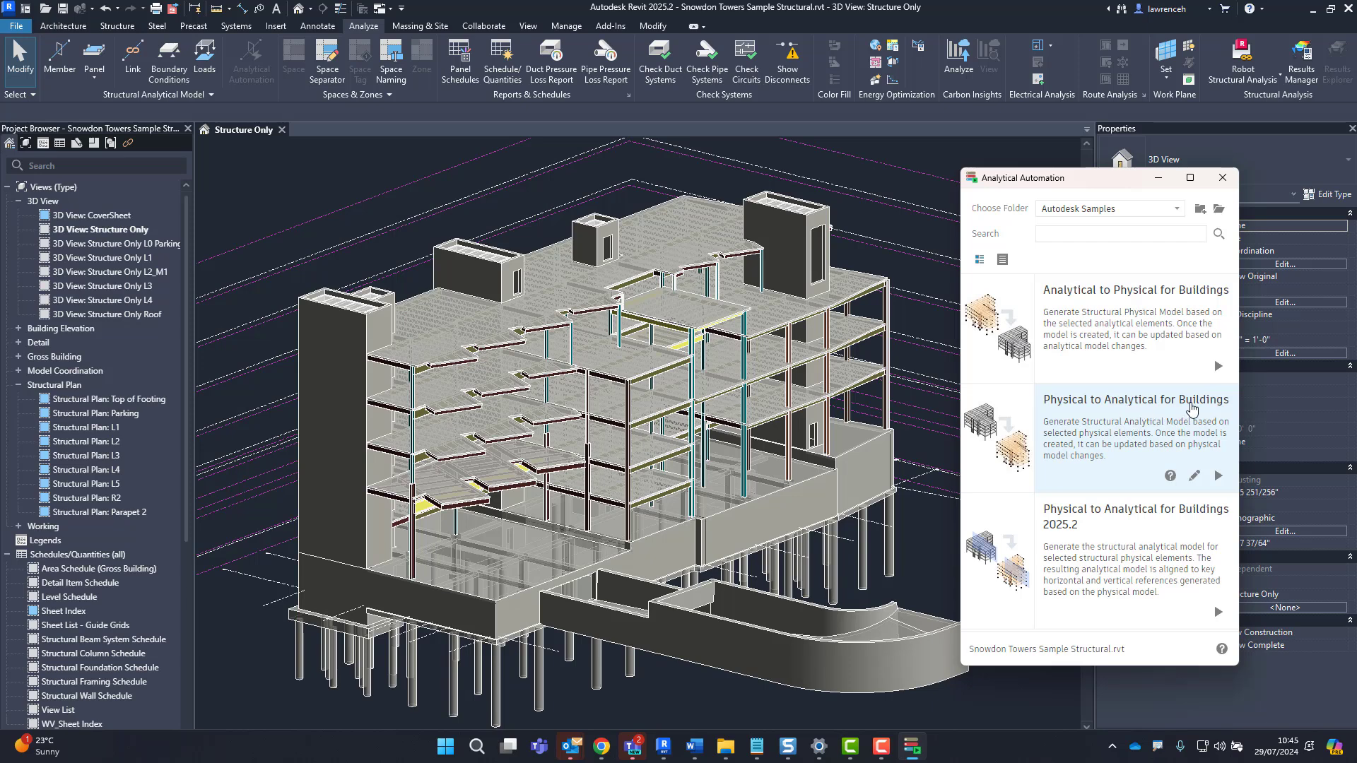
pyautogui.moveTo(1139, 565)
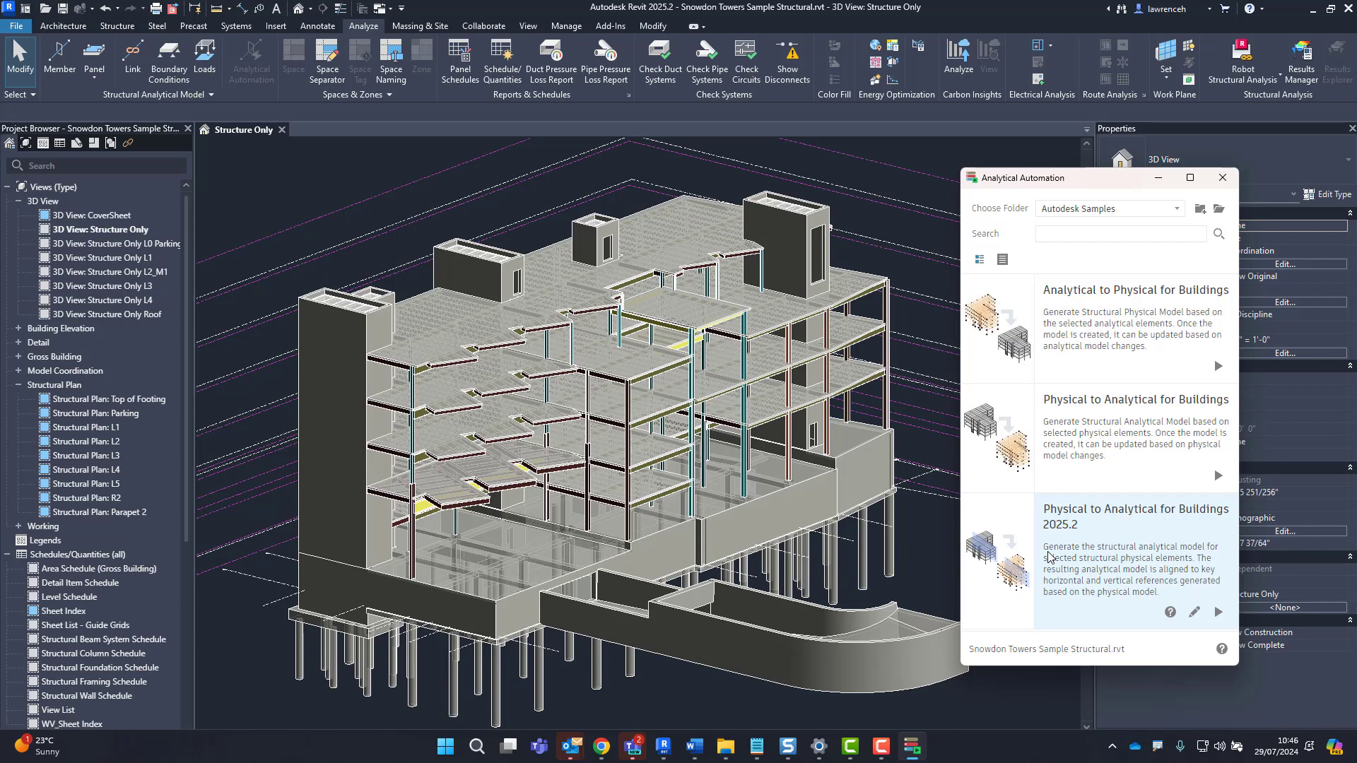
pyautogui.scroll(2, 420, 352)
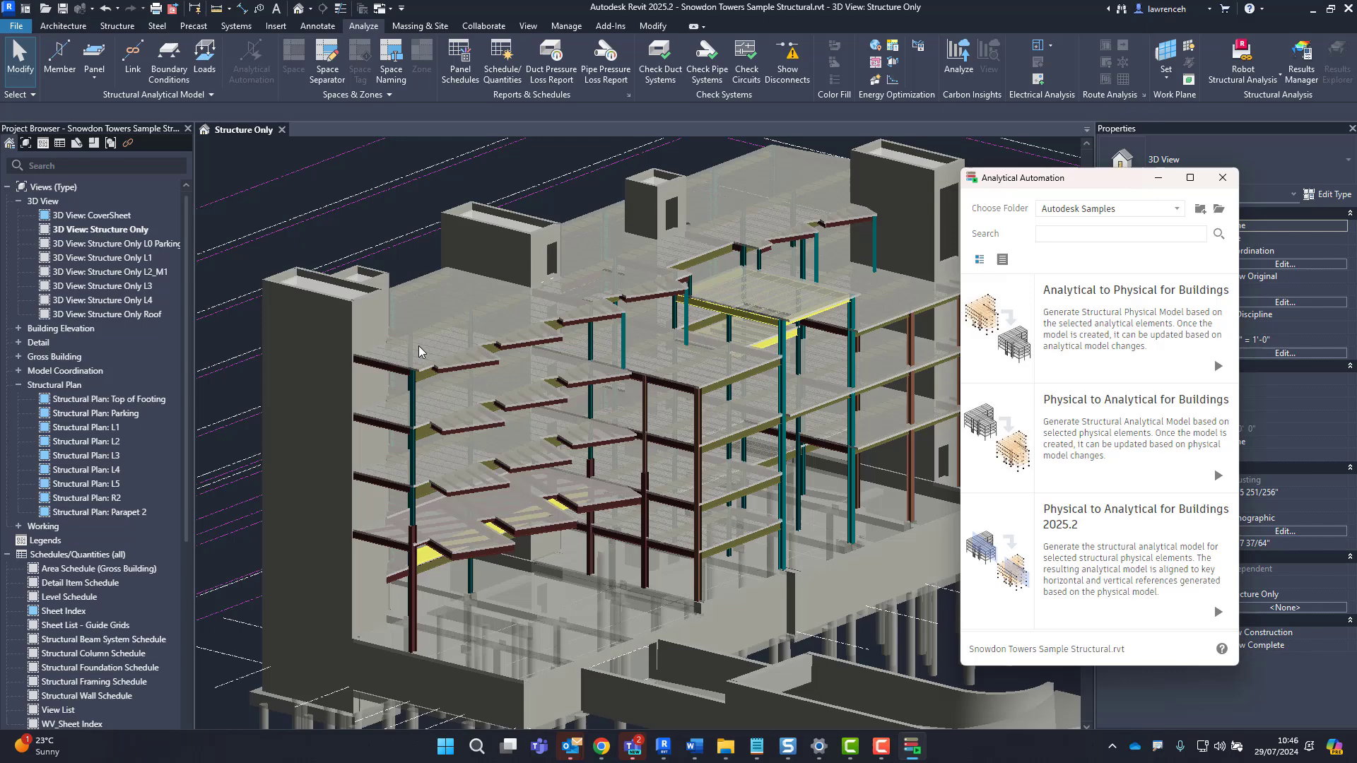
pyautogui.scroll(5, 419, 351)
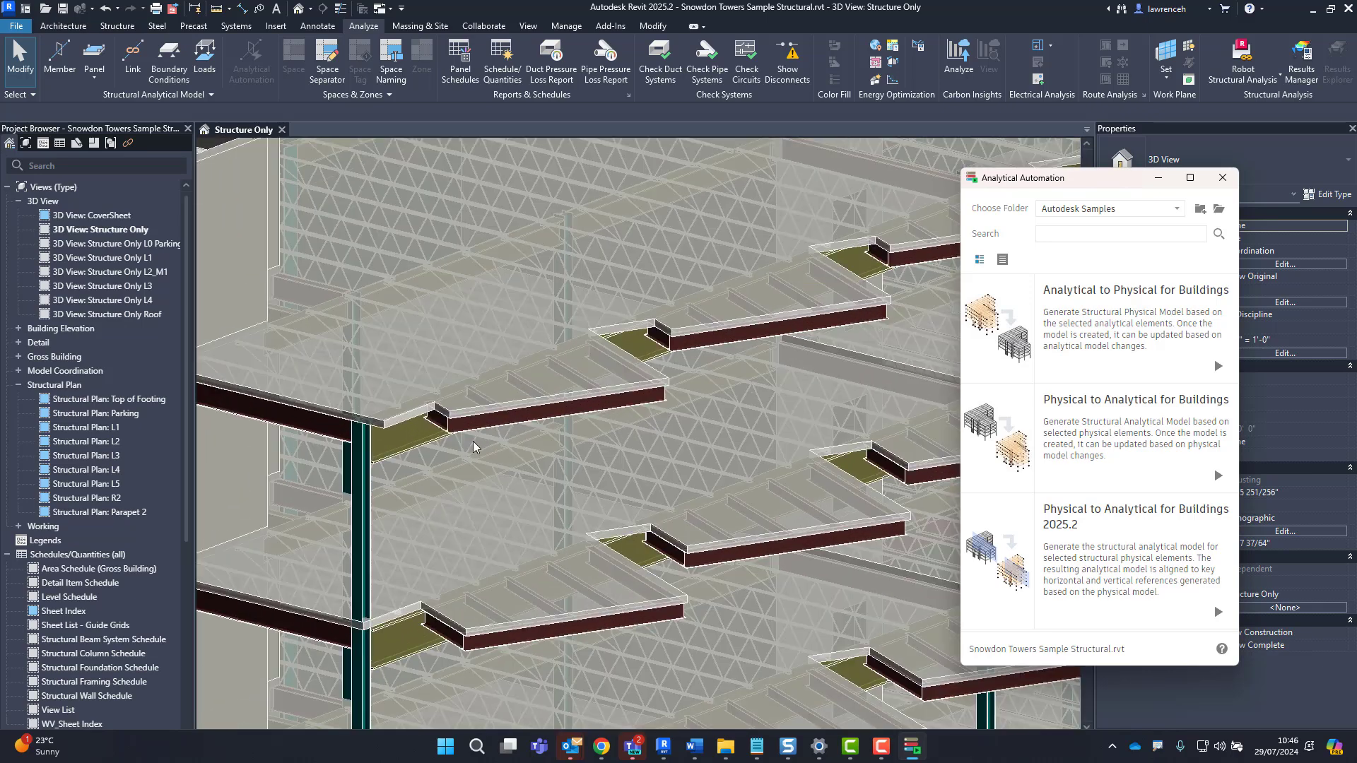
pyautogui.scroll(-5, 474, 447)
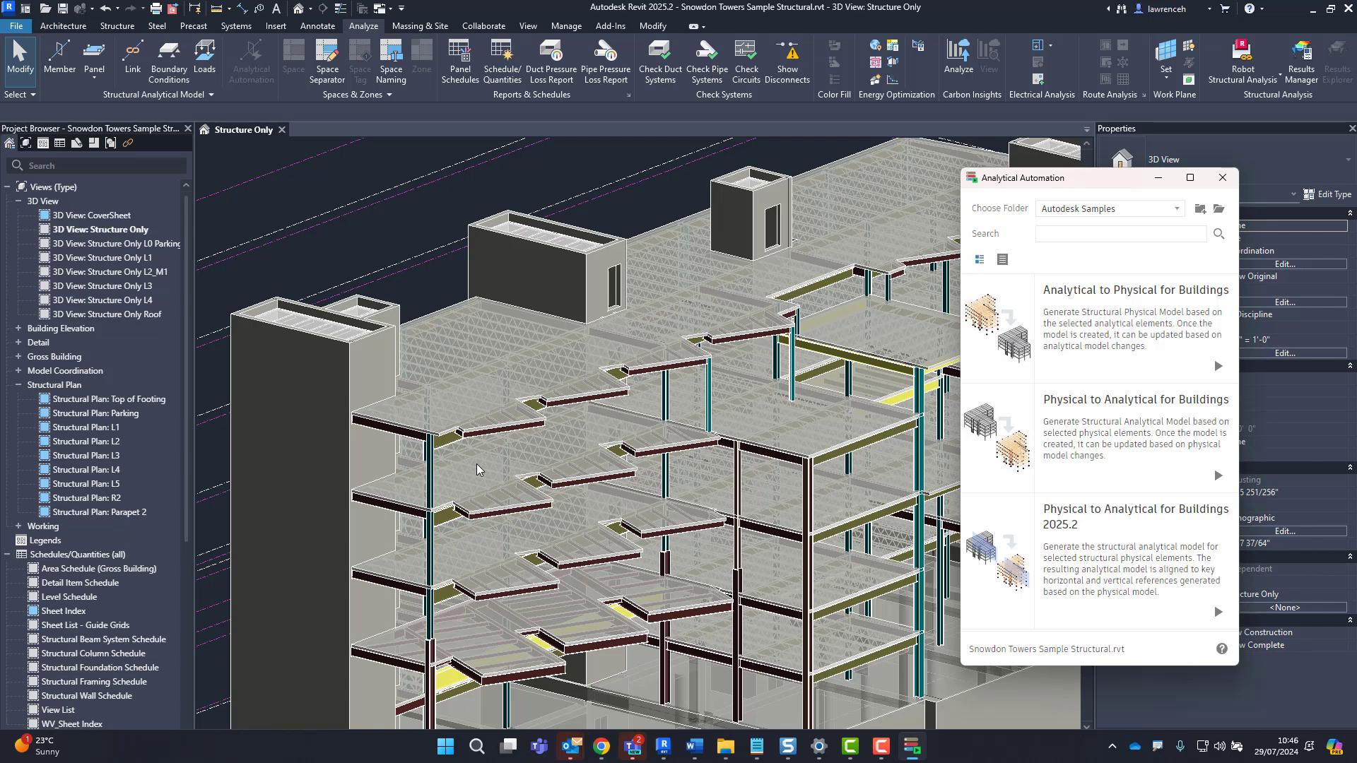
pyautogui.keyDown('shift'); pyautogui.moveTo(503, 429); pyautogui.dragTo(504, 428, button='middle'); pyautogui.keyUp('shift')
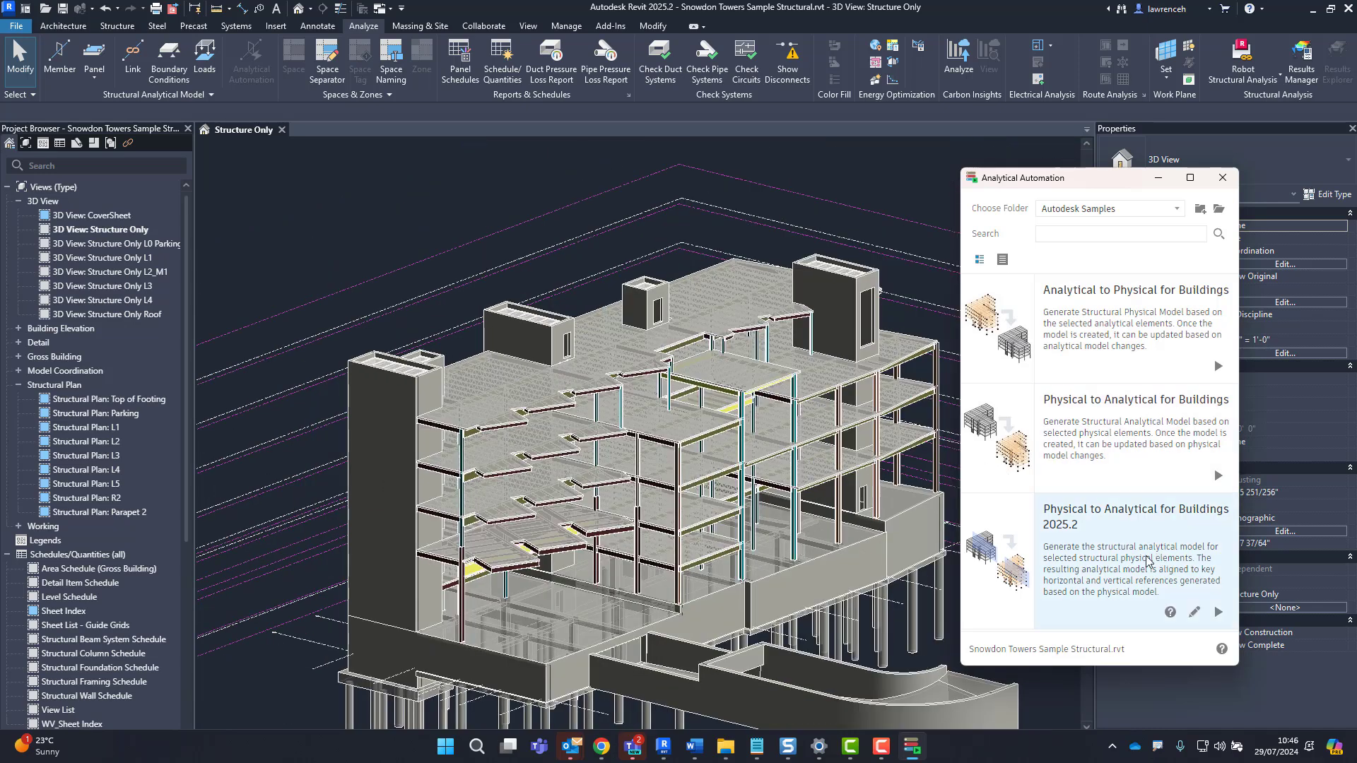
# Step: Open the Physical to Analytical for Buildings 2025.2 routine and window-select the whole building
pyautogui.click(1147, 561)
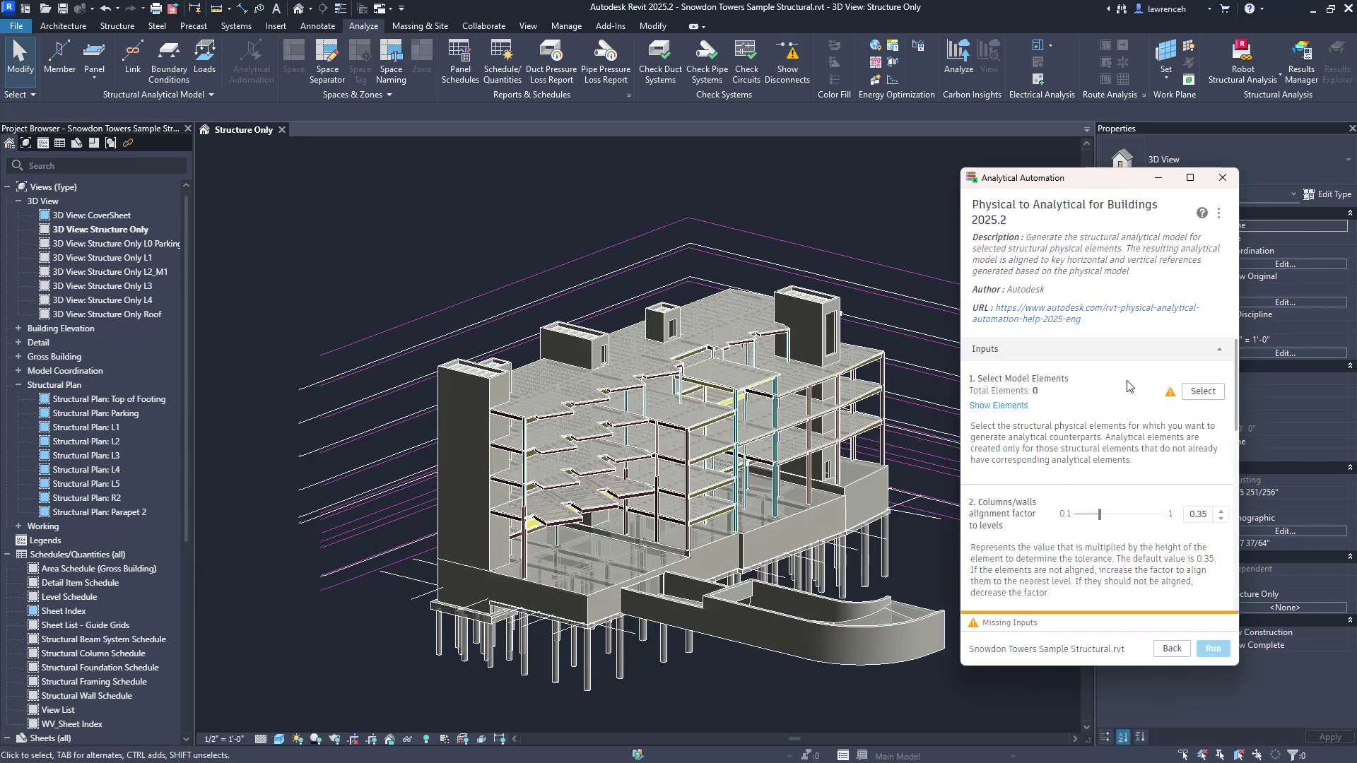
pyautogui.click(1202, 392)
pyautogui.moveTo(358, 197); pyautogui.dragTo(1007, 732)
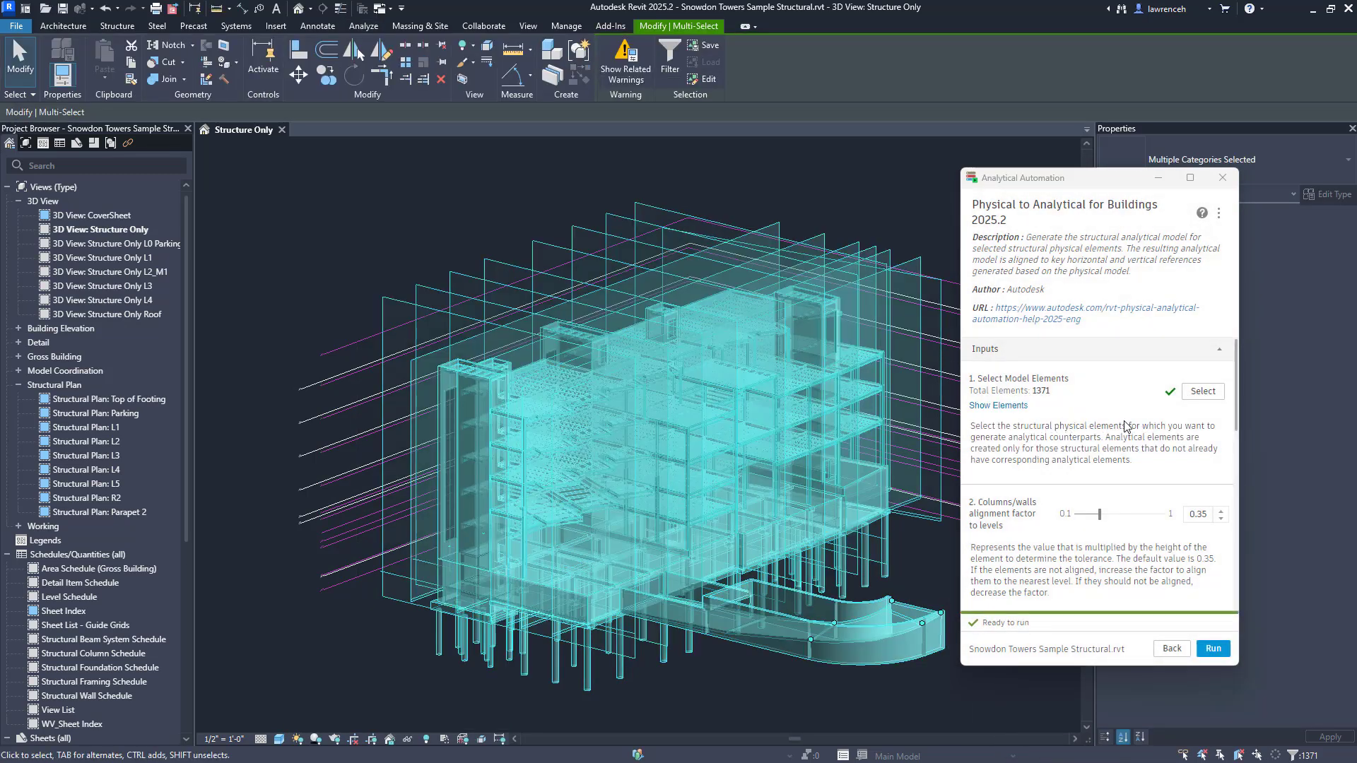
pyautogui.scroll(-3, 1126, 426)
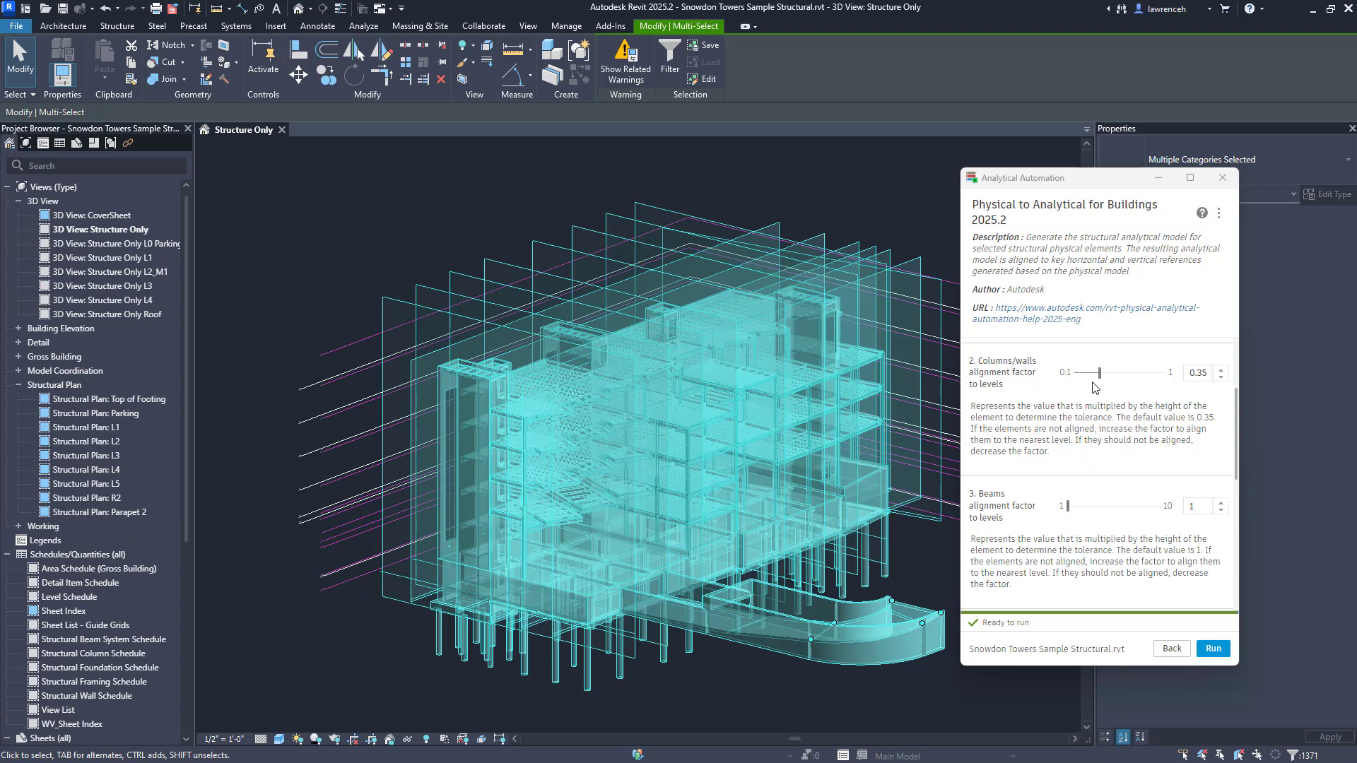
# Step: Set the alignment sliders, with floors 2.7 and horizontal 1.45, and run the conversion
pyautogui.moveTo(1100, 373)
pyautogui.mouseDown()
pyautogui.moveTo(1071, 379)
pyautogui.moveTo(1110, 380)
pyautogui.moveTo(1100, 394)
pyautogui.mouseUp()
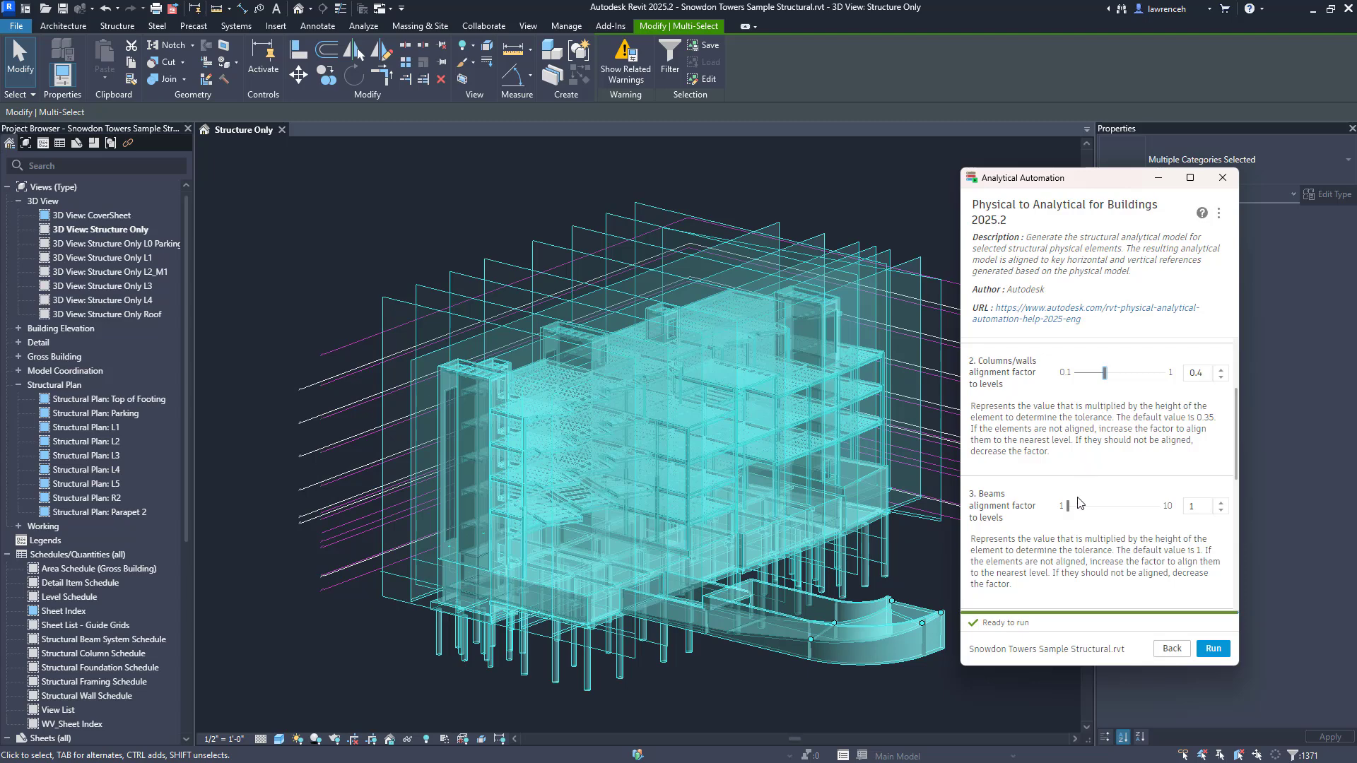
pyautogui.moveTo(1068, 506); pyautogui.dragTo(1103, 510)
pyautogui.scroll(-1, 1113, 559)
pyautogui.scroll(-2, 1113, 560)
pyautogui.moveTo(1068, 357); pyautogui.dragTo(1109, 363)
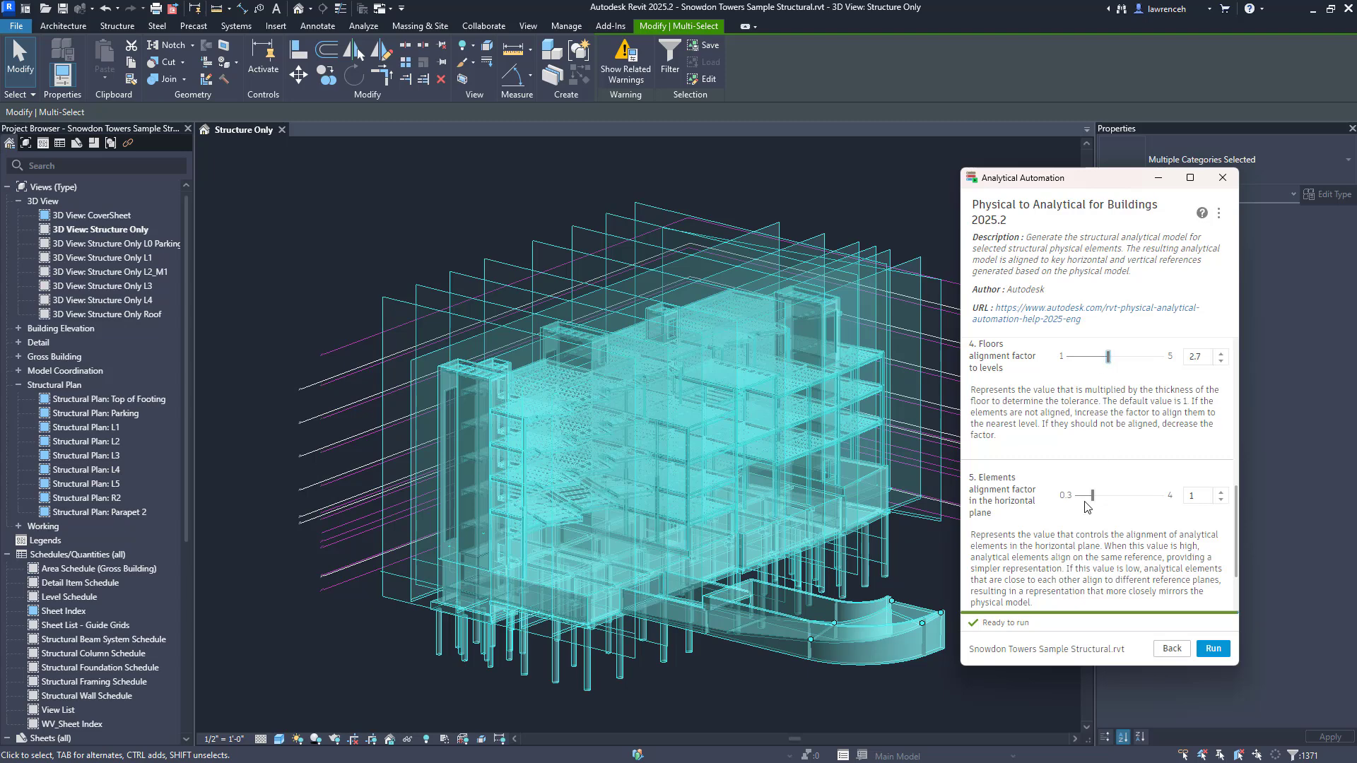
pyautogui.moveTo(1092, 502); pyautogui.dragTo(1103, 504)
pyautogui.scroll(-2, 1109, 530)
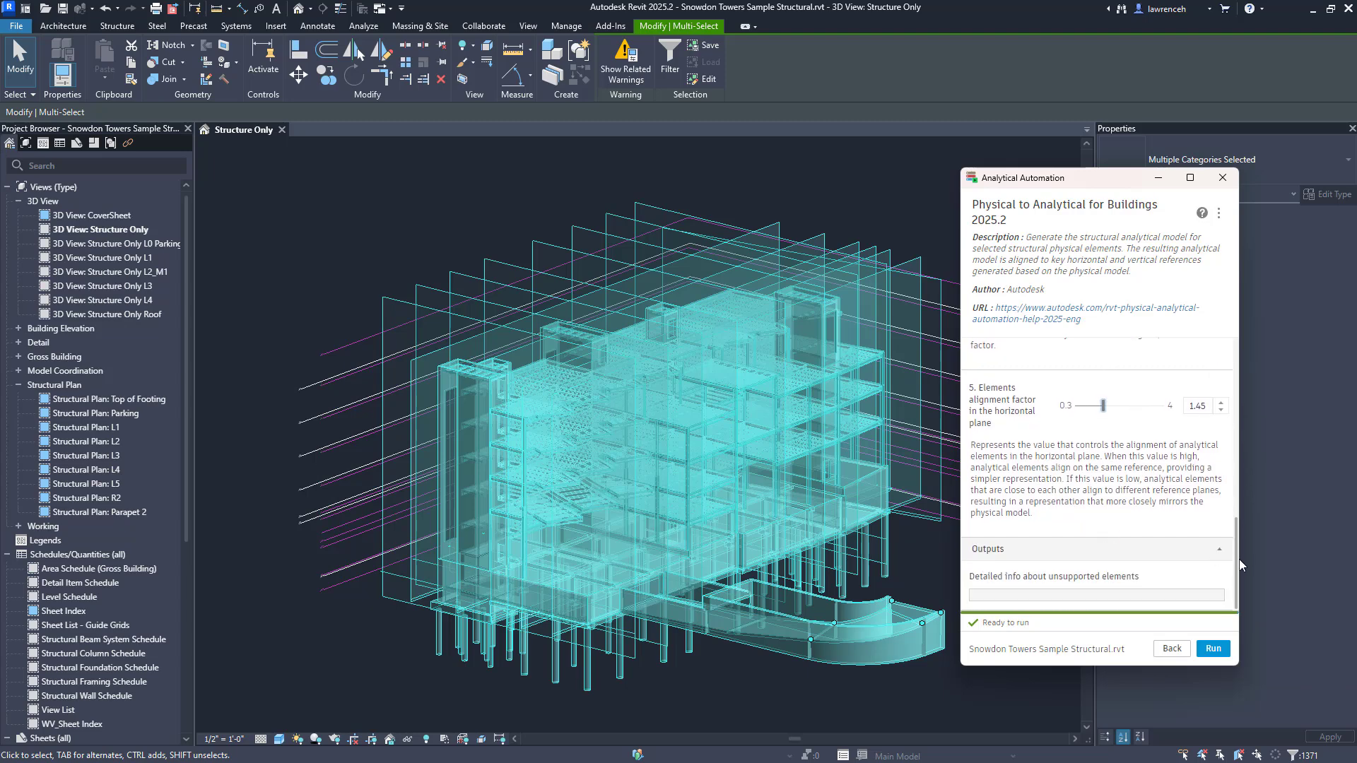
pyautogui.click(1211, 649)
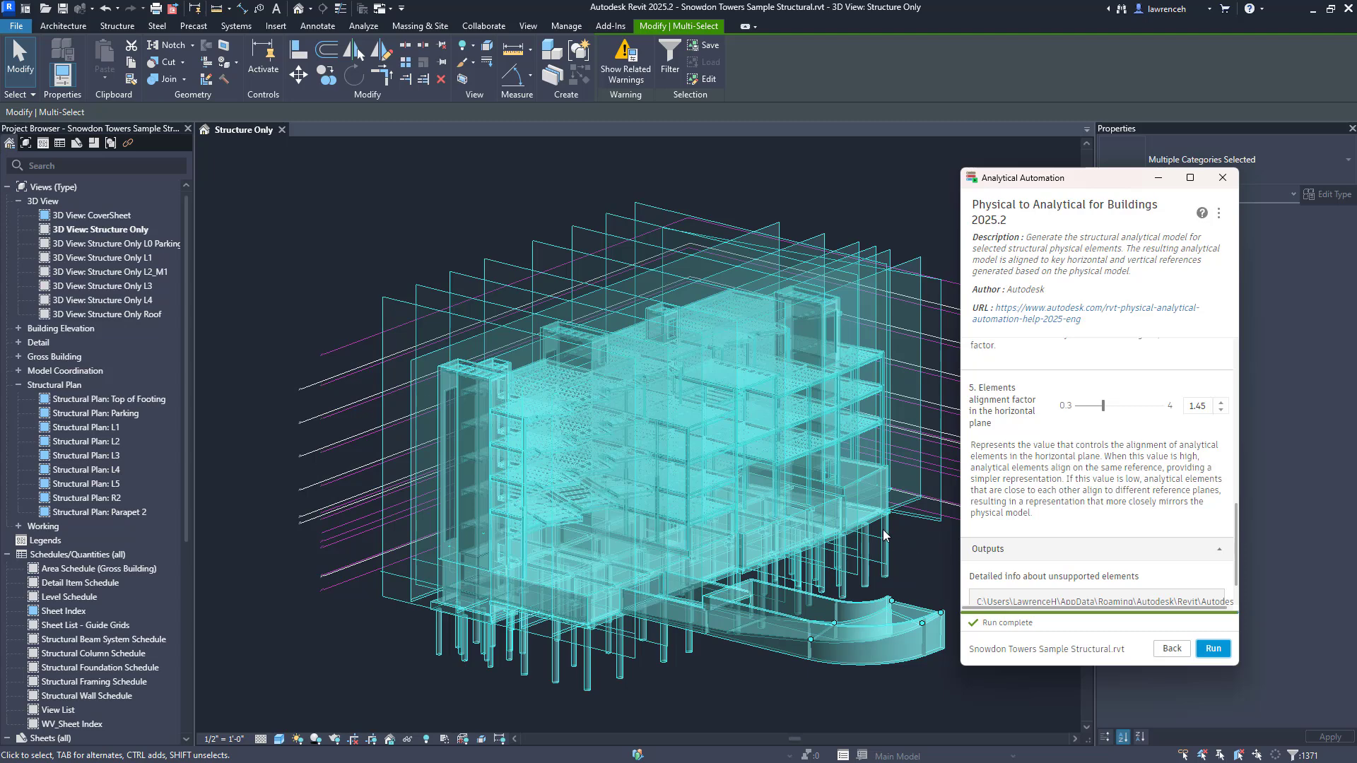
# Step: Clear the selection and use Visibility/Graphics to hide physical categories and show the analytical model
pyautogui.click(908, 552)
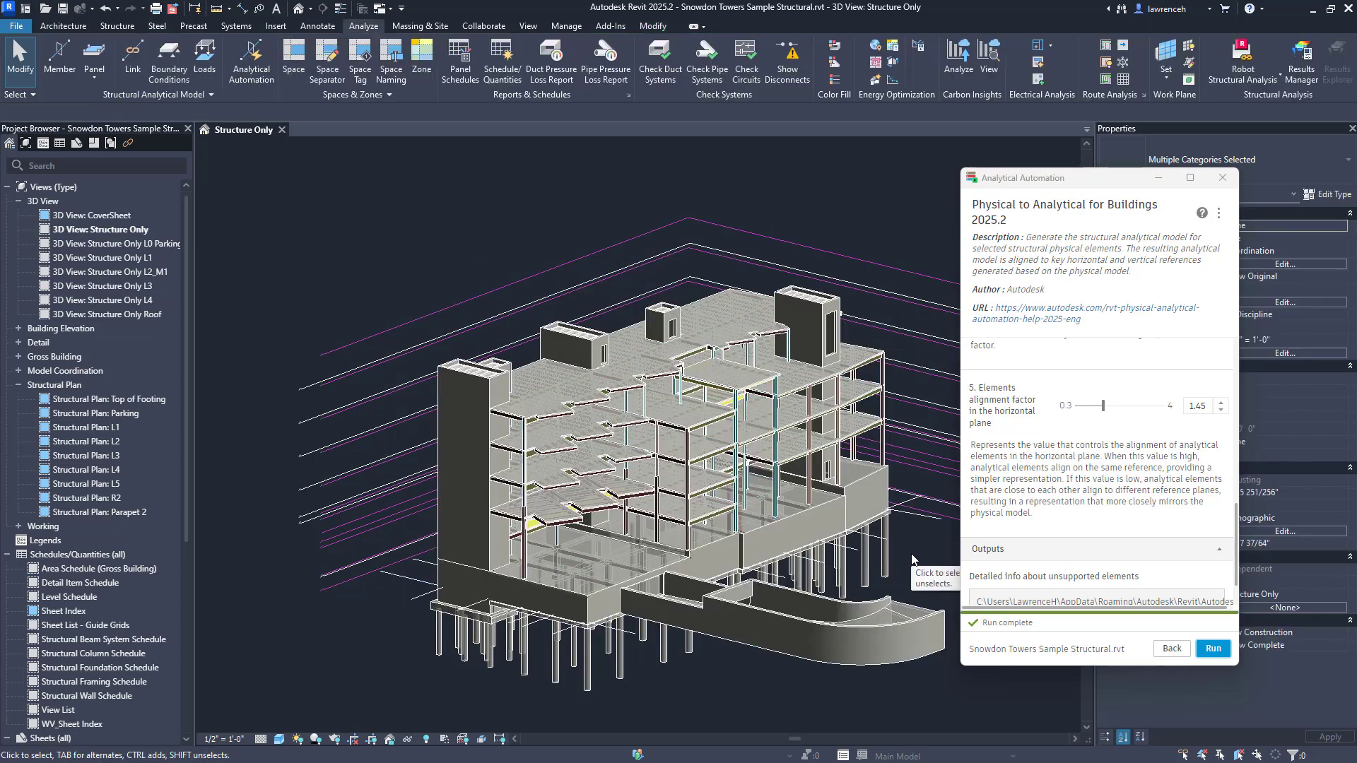
pyautogui.press('v')
pyautogui.press('g')
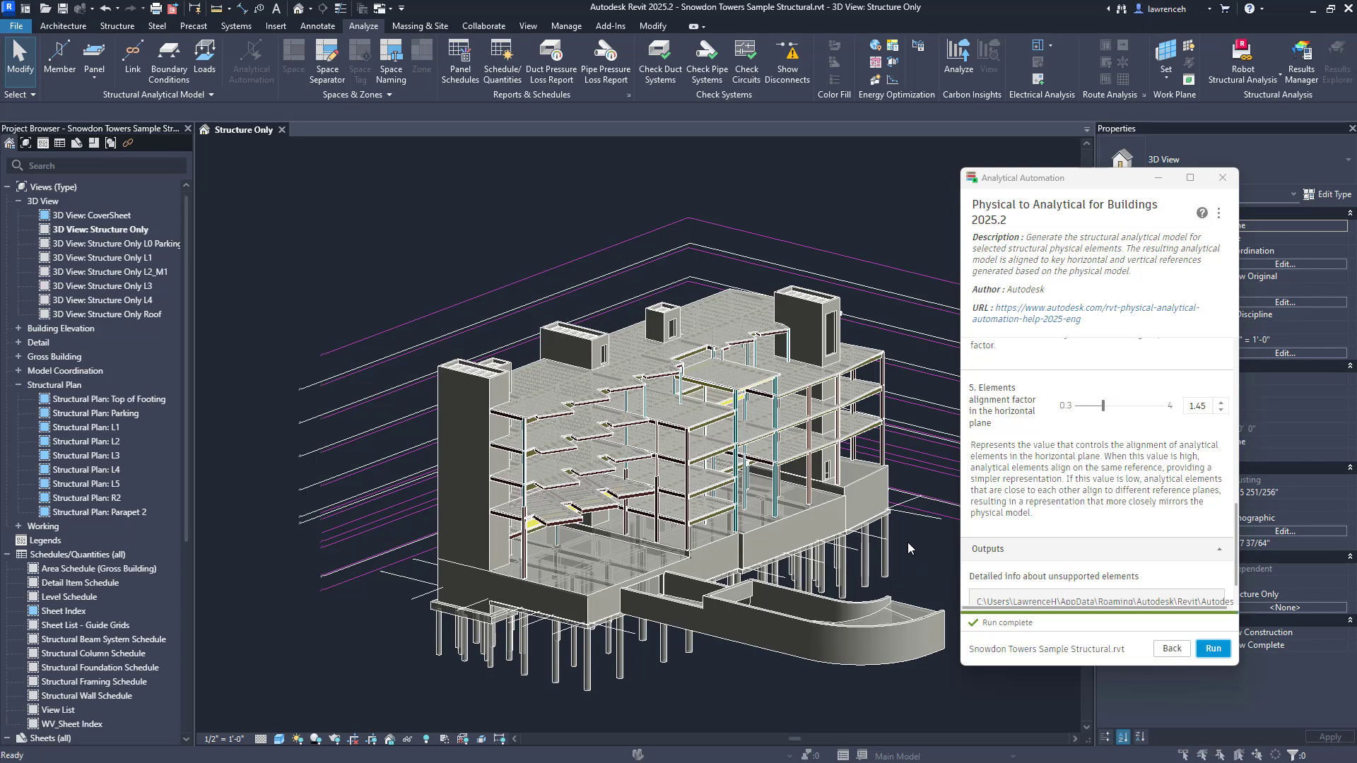
pyautogui.click(340, 228)
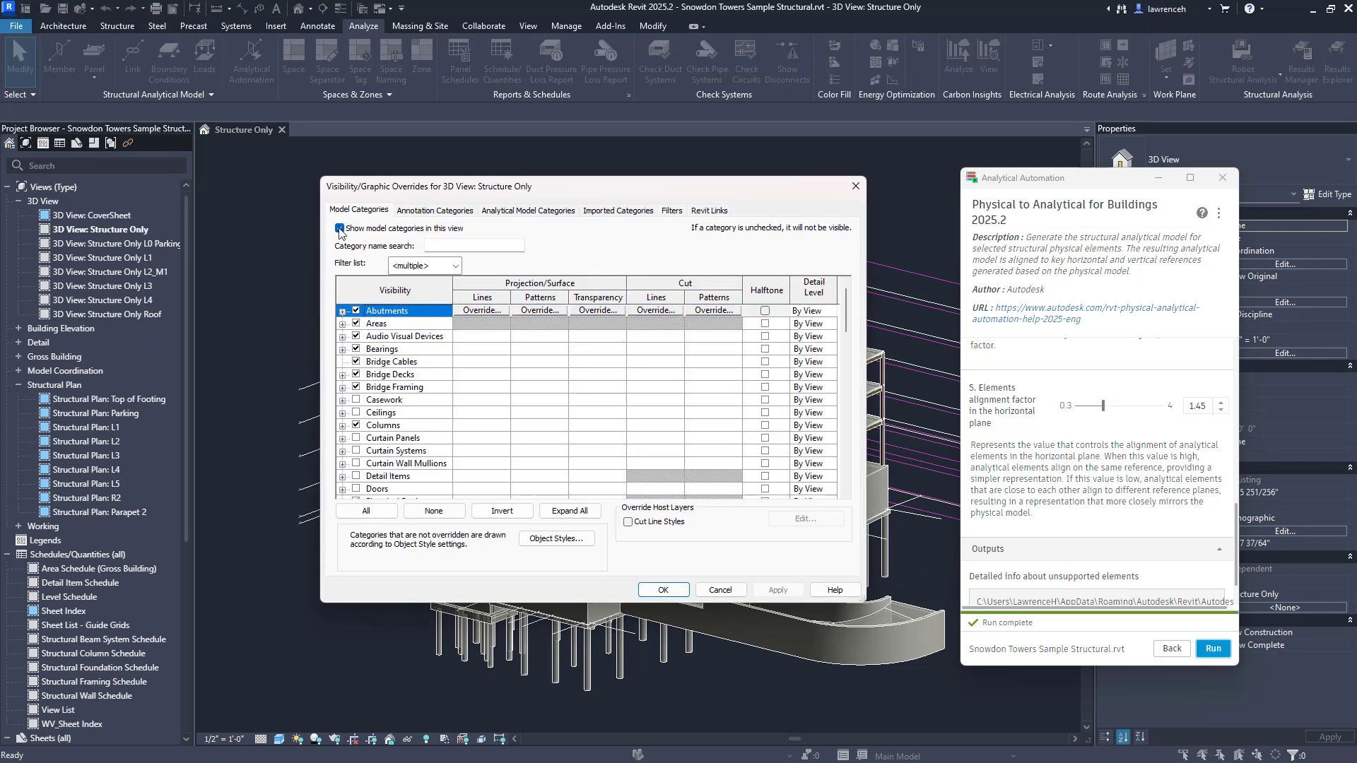
pyautogui.click(500, 212)
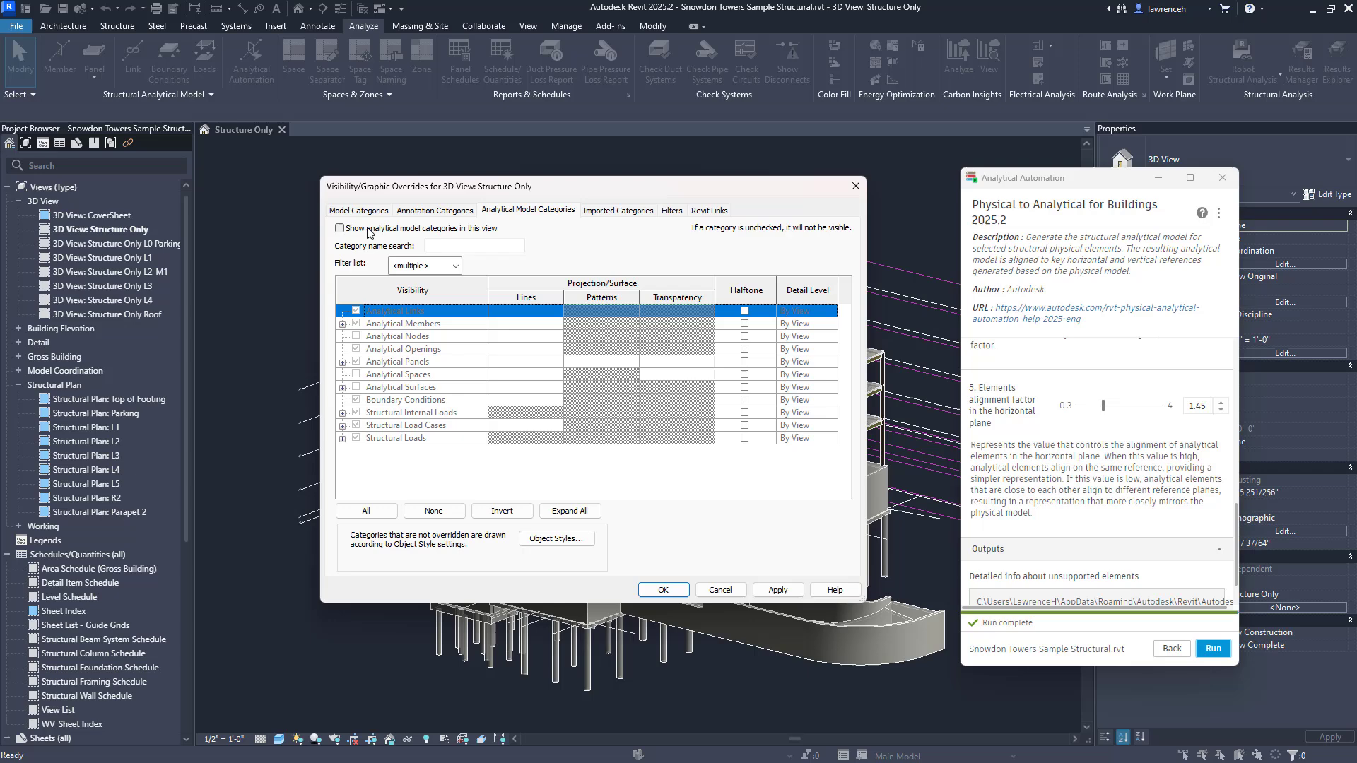
pyautogui.click(663, 589)
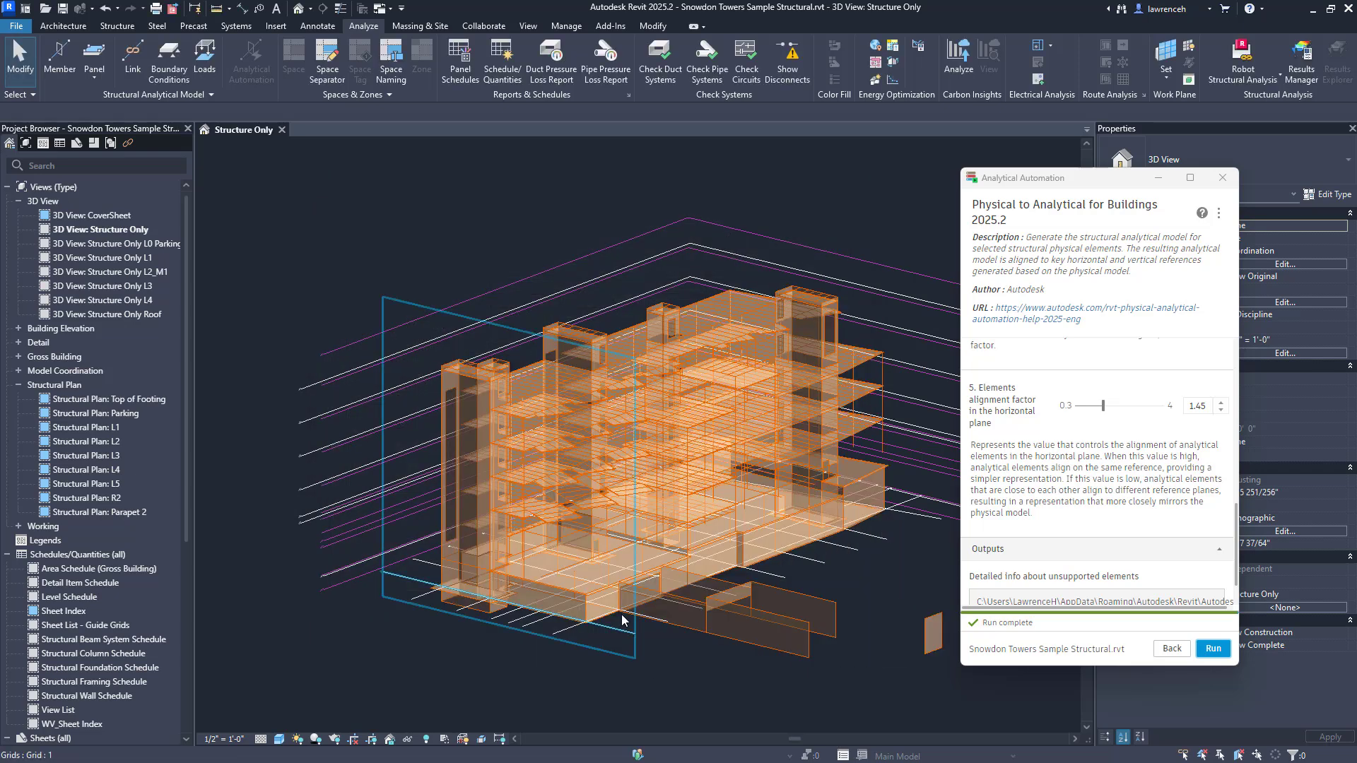
# Step: Orbit around the analytical model, briefly selecting a floor panel, to a straight-on elevation
pyautogui.scroll(3, 529, 412)
pyautogui.scroll(5, 529, 413)
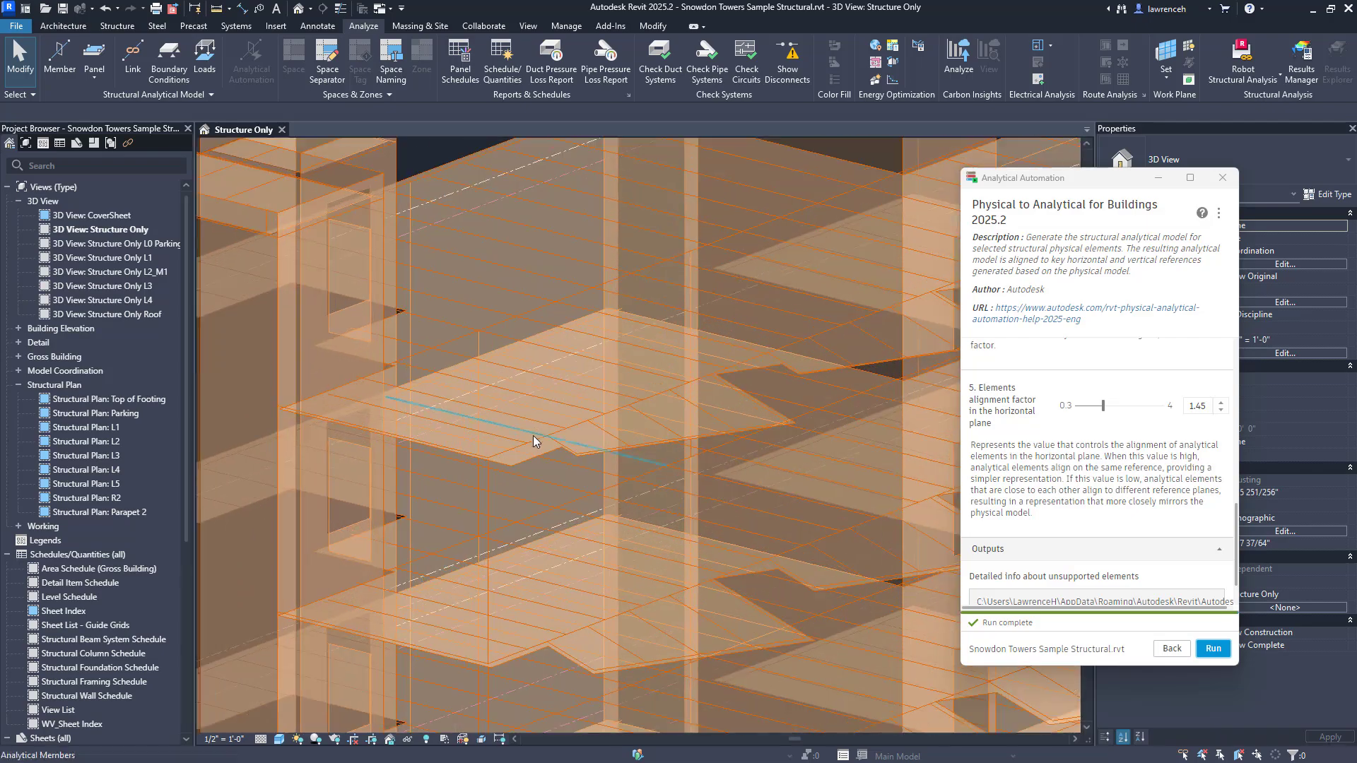
pyautogui.keyDown('shift'); pyautogui.moveTo(533, 435); pyautogui.dragTo(556, 395, button='middle'); pyautogui.keyUp('shift')
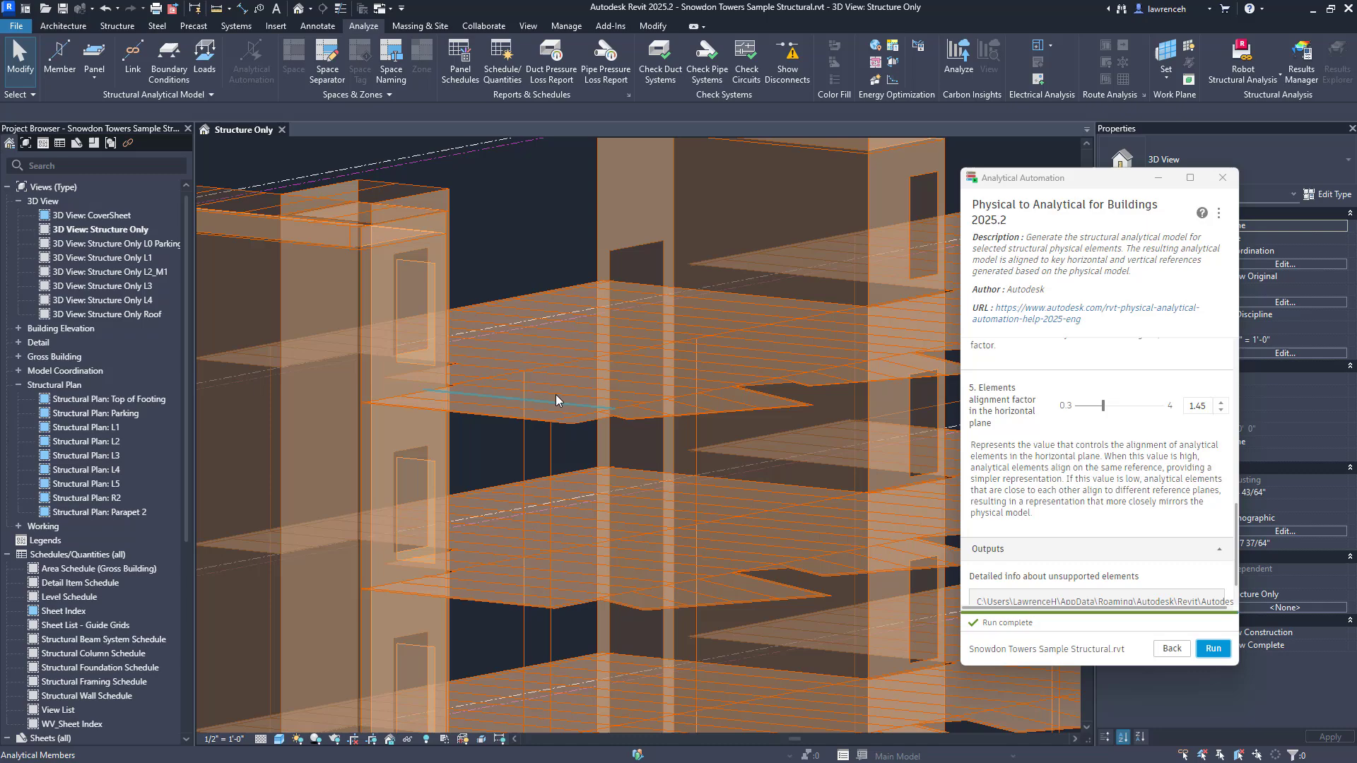
pyautogui.scroll(5, 502, 396)
pyautogui.click(507, 421)
pyautogui.scroll(-5, 507, 422)
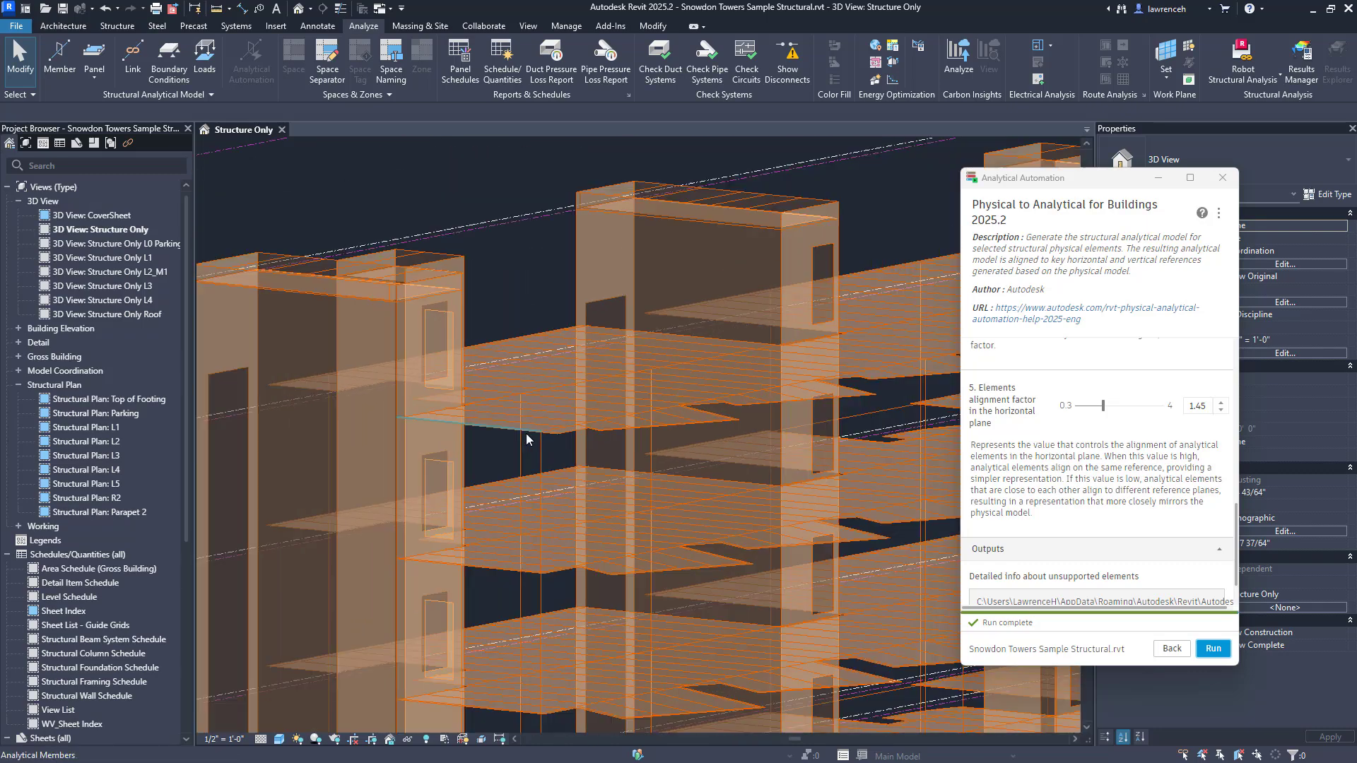
pyautogui.keyDown('shift'); pyautogui.moveTo(749, 472); pyautogui.dragTo(524, 261, button='middle'); pyautogui.keyUp('shift')
pyautogui.click(414, 222)
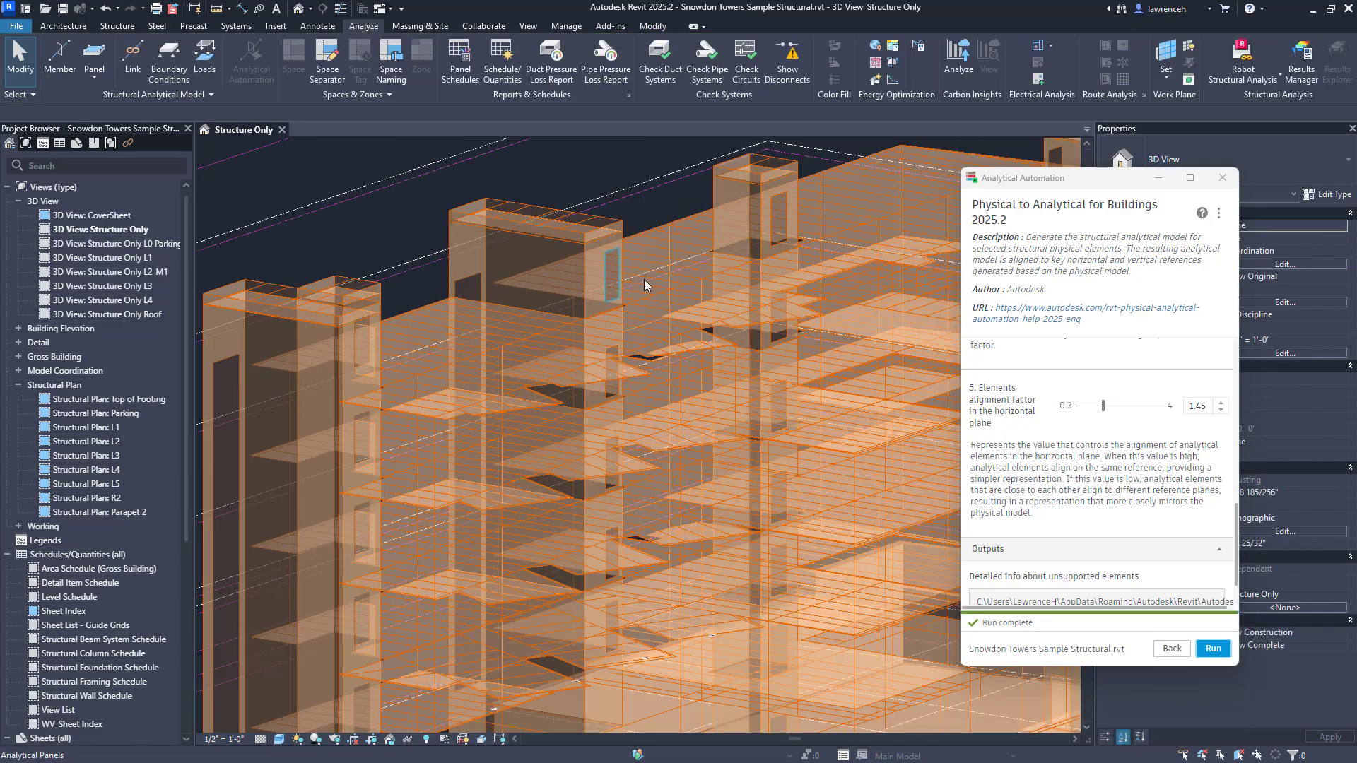
pyautogui.keyDown('shift'); pyautogui.moveTo(714, 338); pyautogui.dragTo(613, 456, button='middle'); pyautogui.keyUp('shift')
# Step: Scroll to Outputs and select the unsupported-elements log file path
pyautogui.scroll(-5, 686, 446)
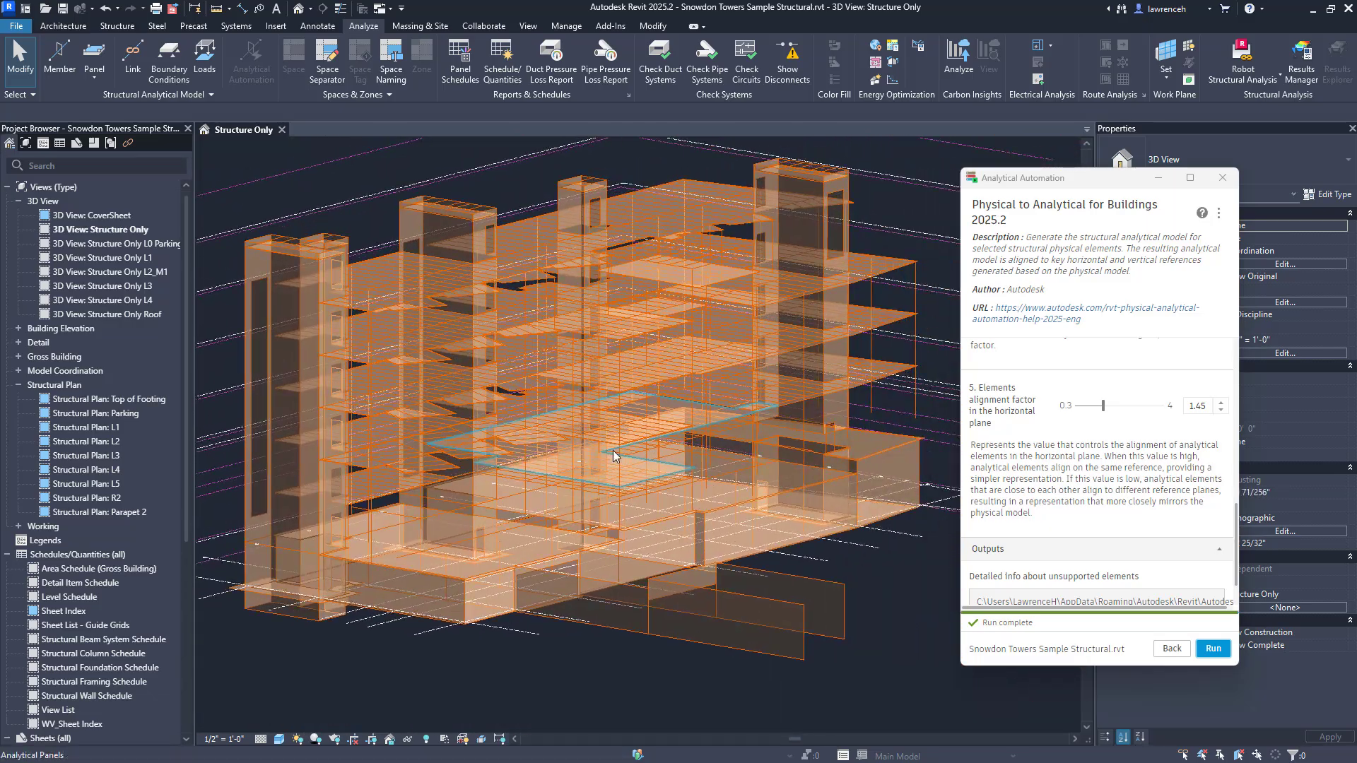
pyautogui.scroll(-2, 1081, 580)
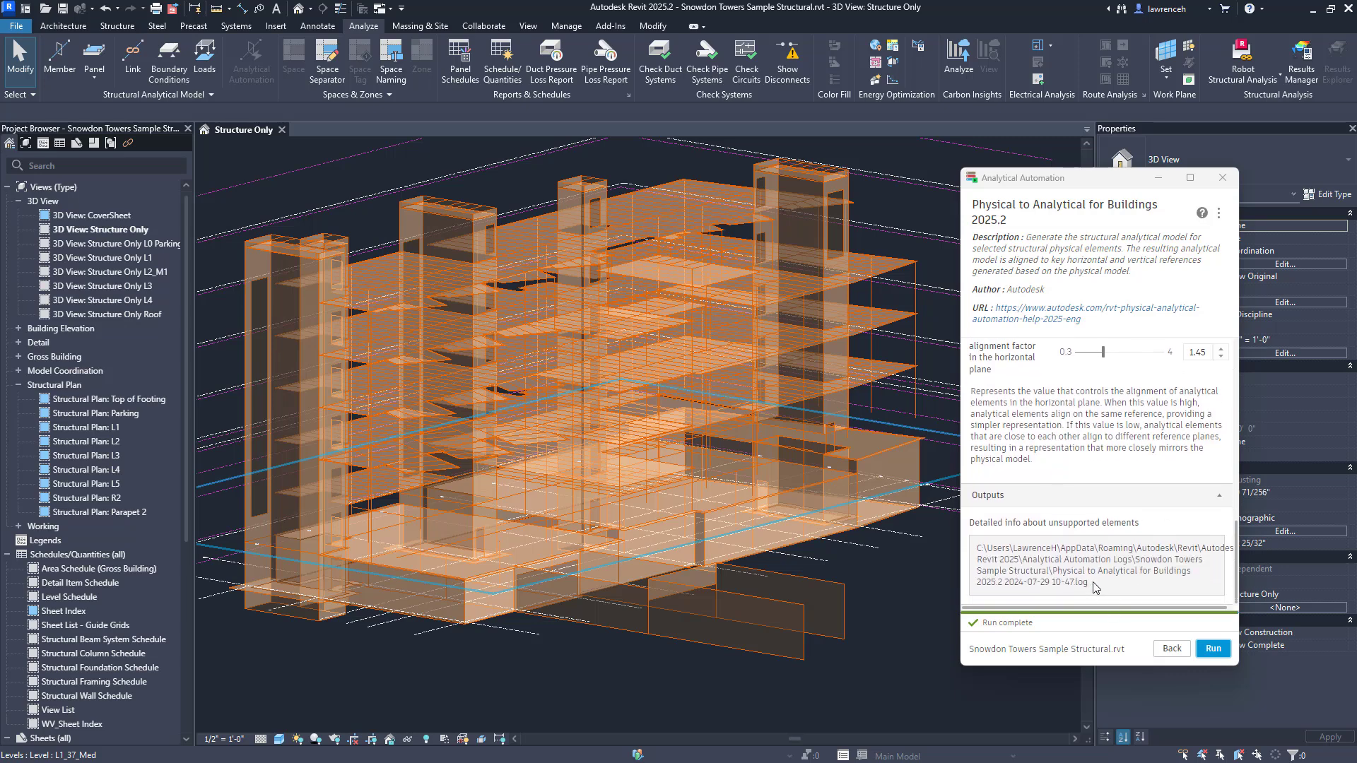
pyautogui.moveTo(1090, 583); pyautogui.dragTo(977, 550)
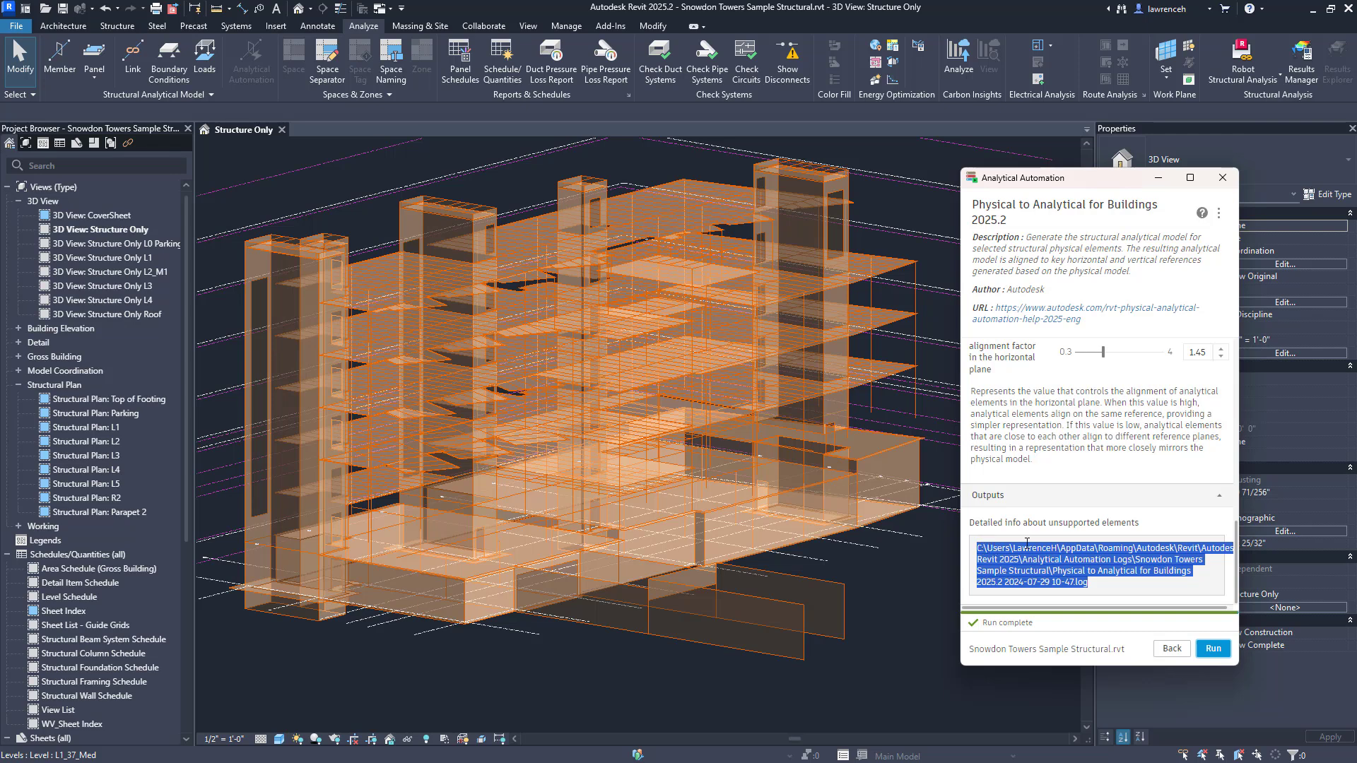
# Step: Open the log in Notepad, copy element ID 670988, and return to Revit
pyautogui.doubleClick(1178, 546)
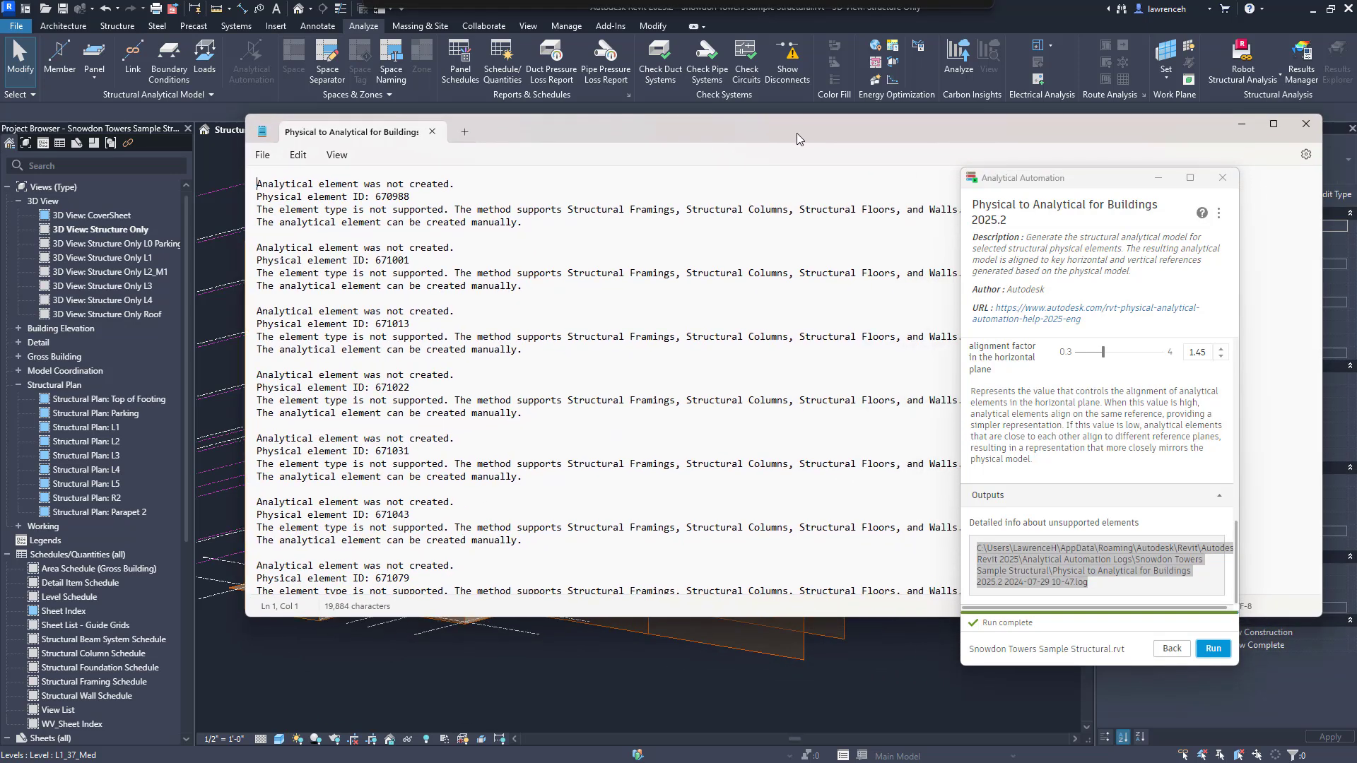
pyautogui.moveTo(796, 133); pyautogui.dragTo(756, 130)
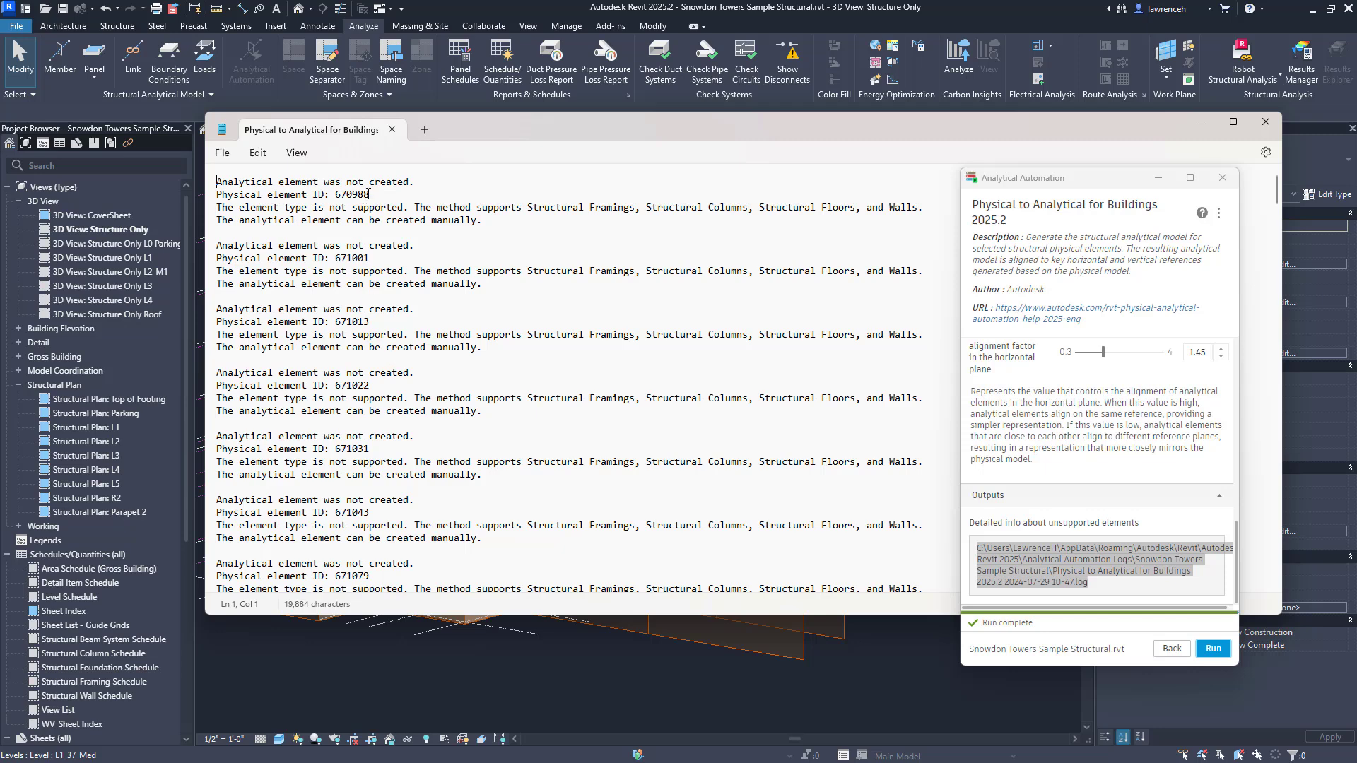
pyautogui.moveTo(368, 194); pyautogui.dragTo(346, 198)
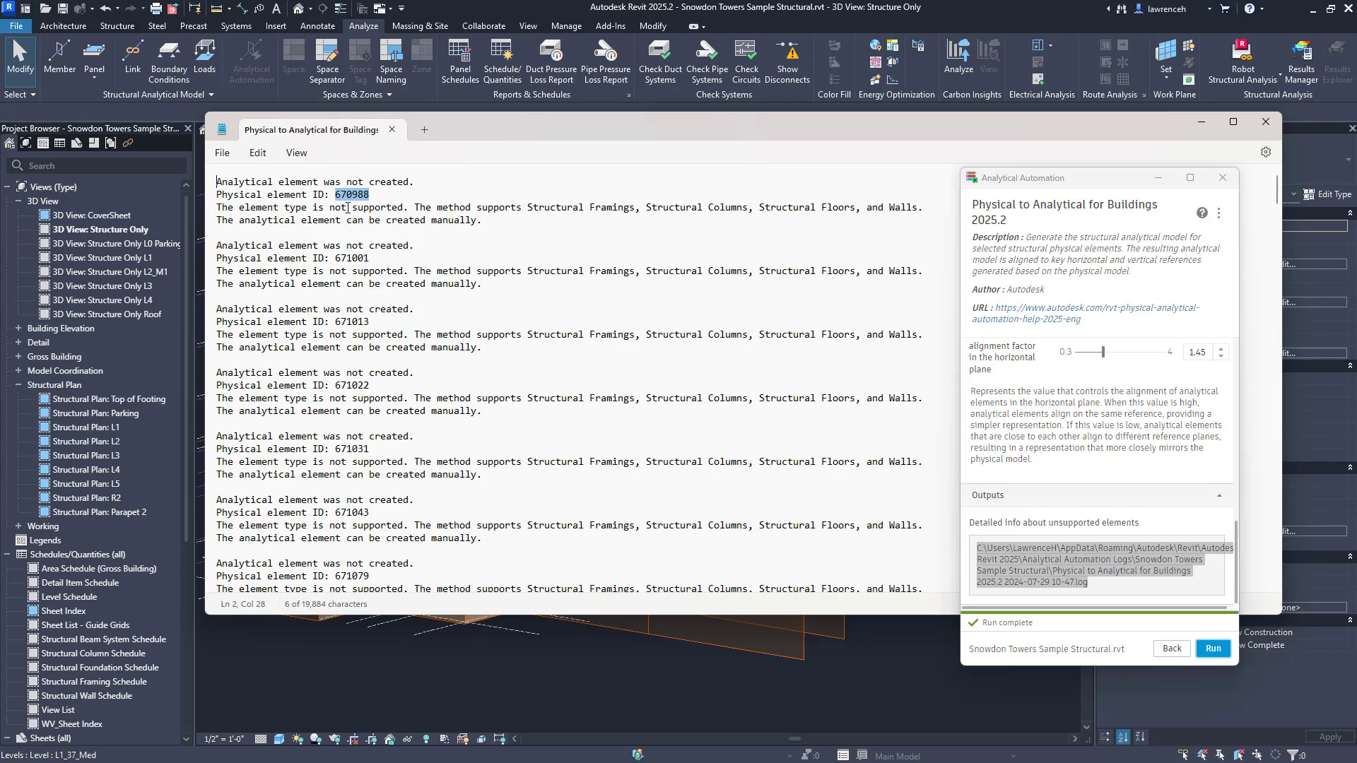
pyautogui.hotkey('alt', 'F4')
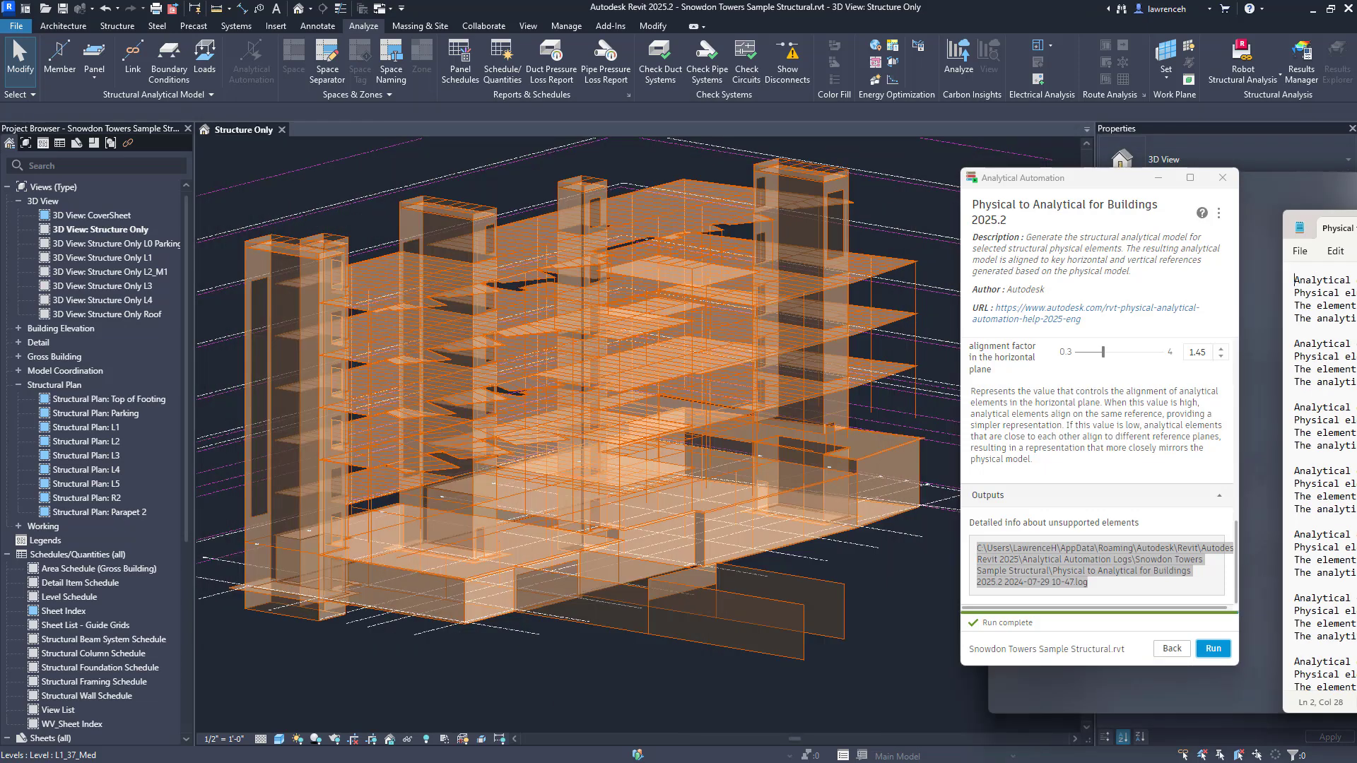
# Step: Restore the solid physical structure display through Visibility/Graphics
pyautogui.press('v')
pyautogui.press('g')
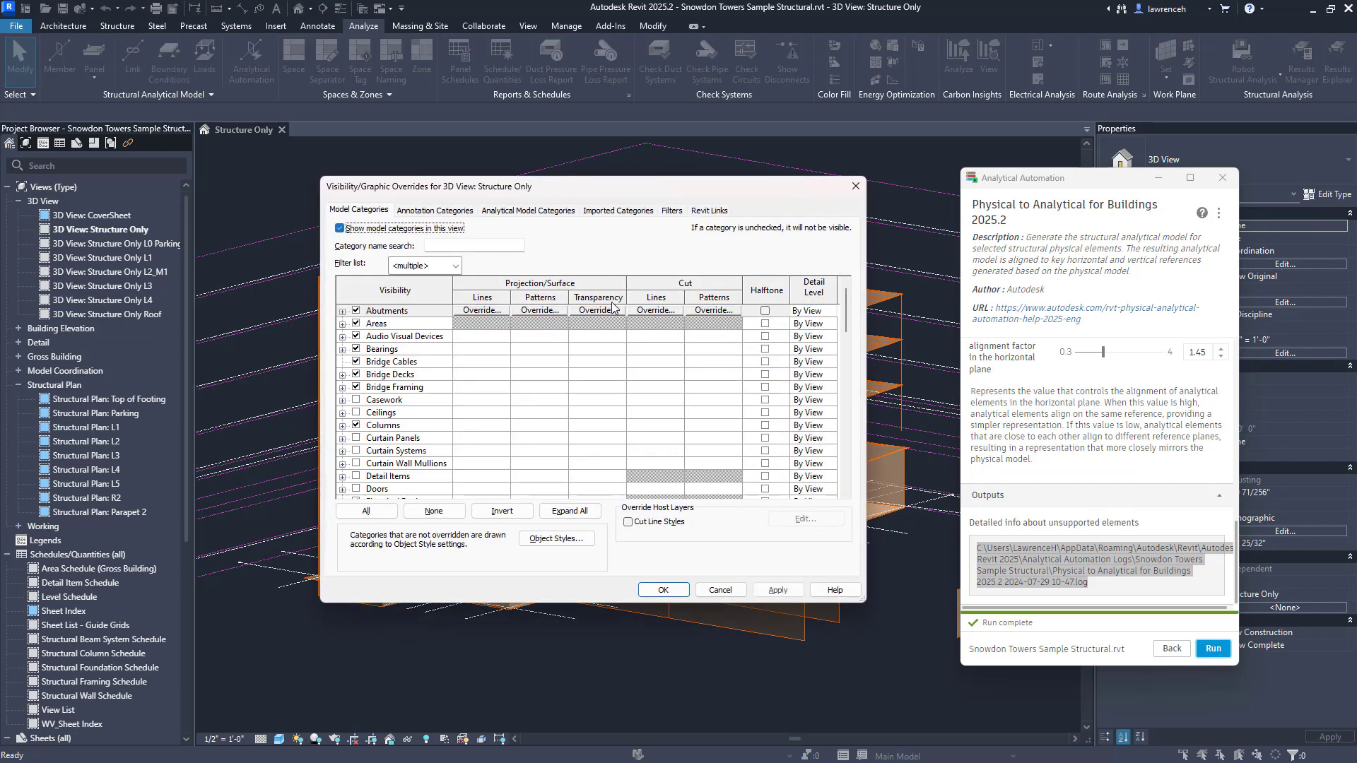
pyautogui.click(663, 589)
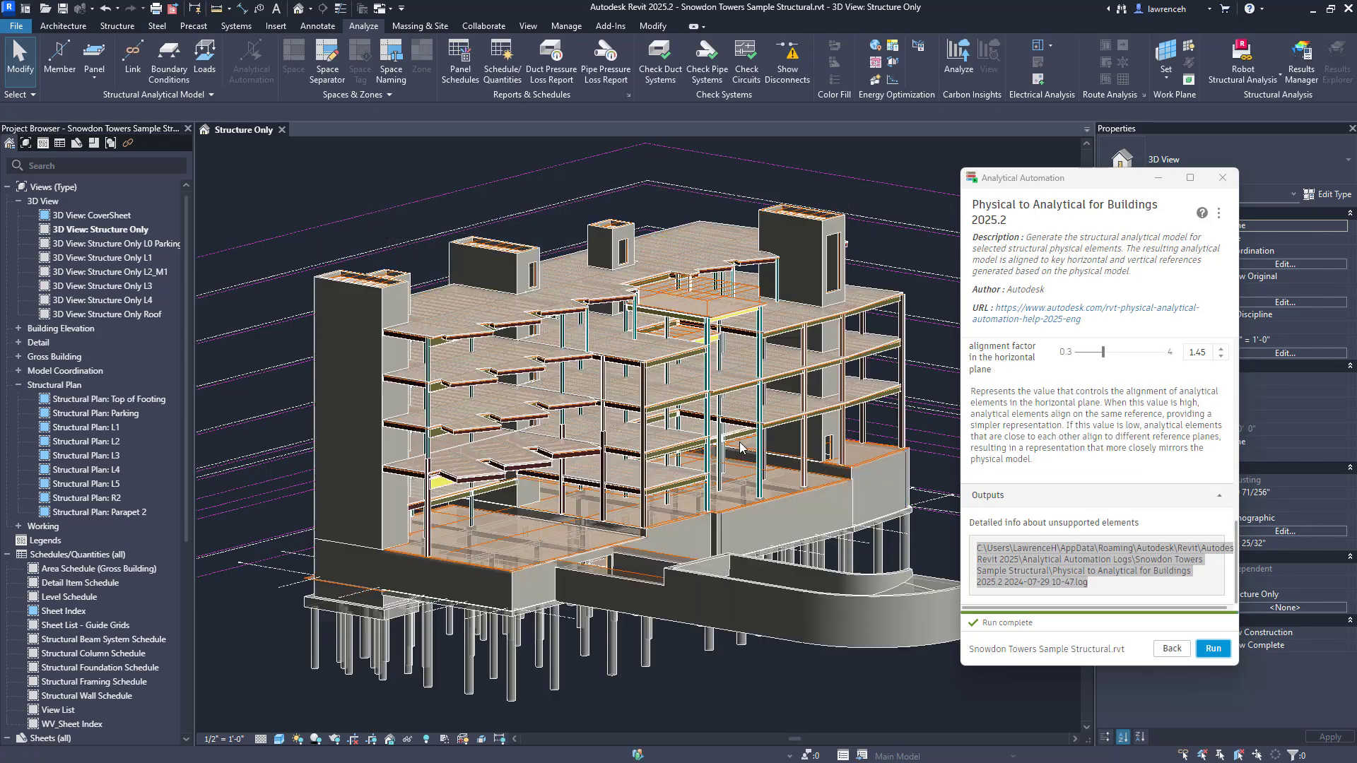
# Step: Select element 670988 by ID and orbit around the Bearing Footing wall foundation
pyautogui.click(566, 26)
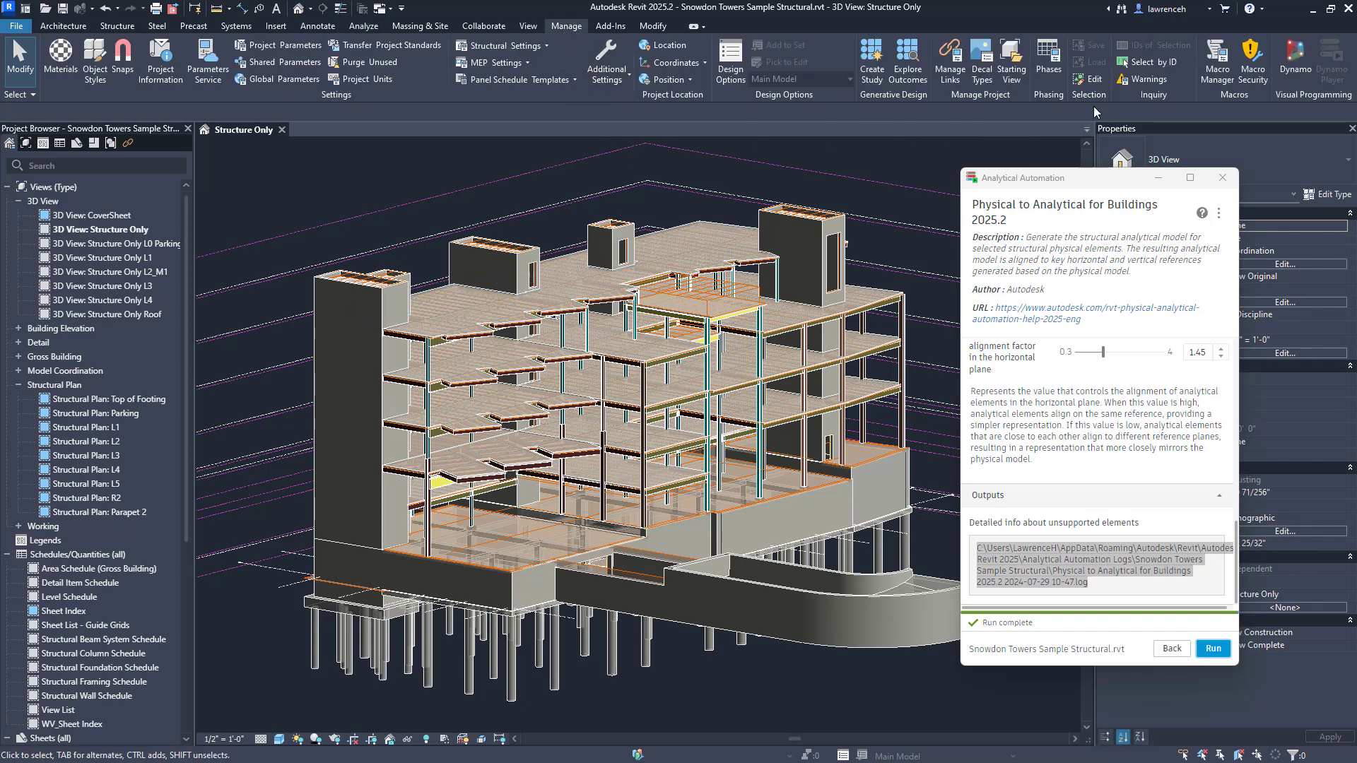
pyautogui.click(1157, 62)
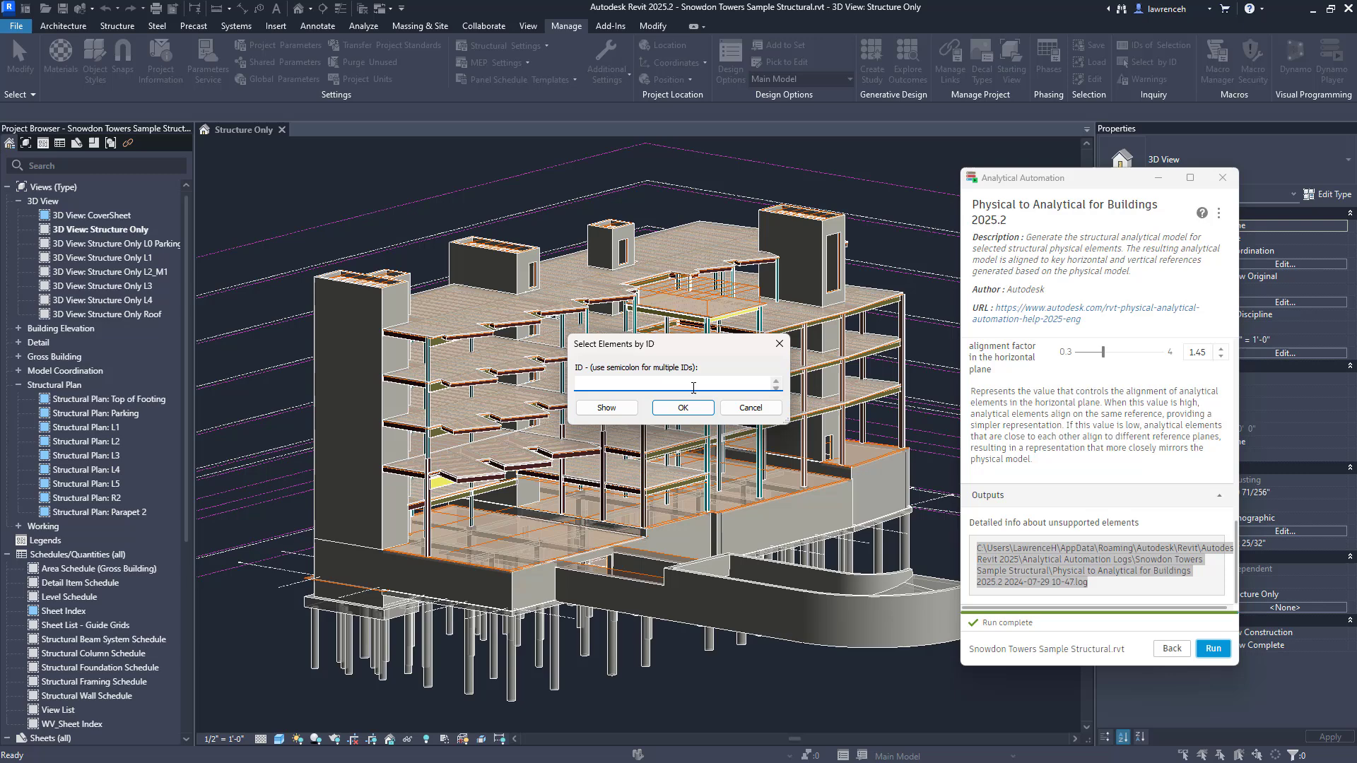
pyautogui.write('670988')
pyautogui.click(626, 408)
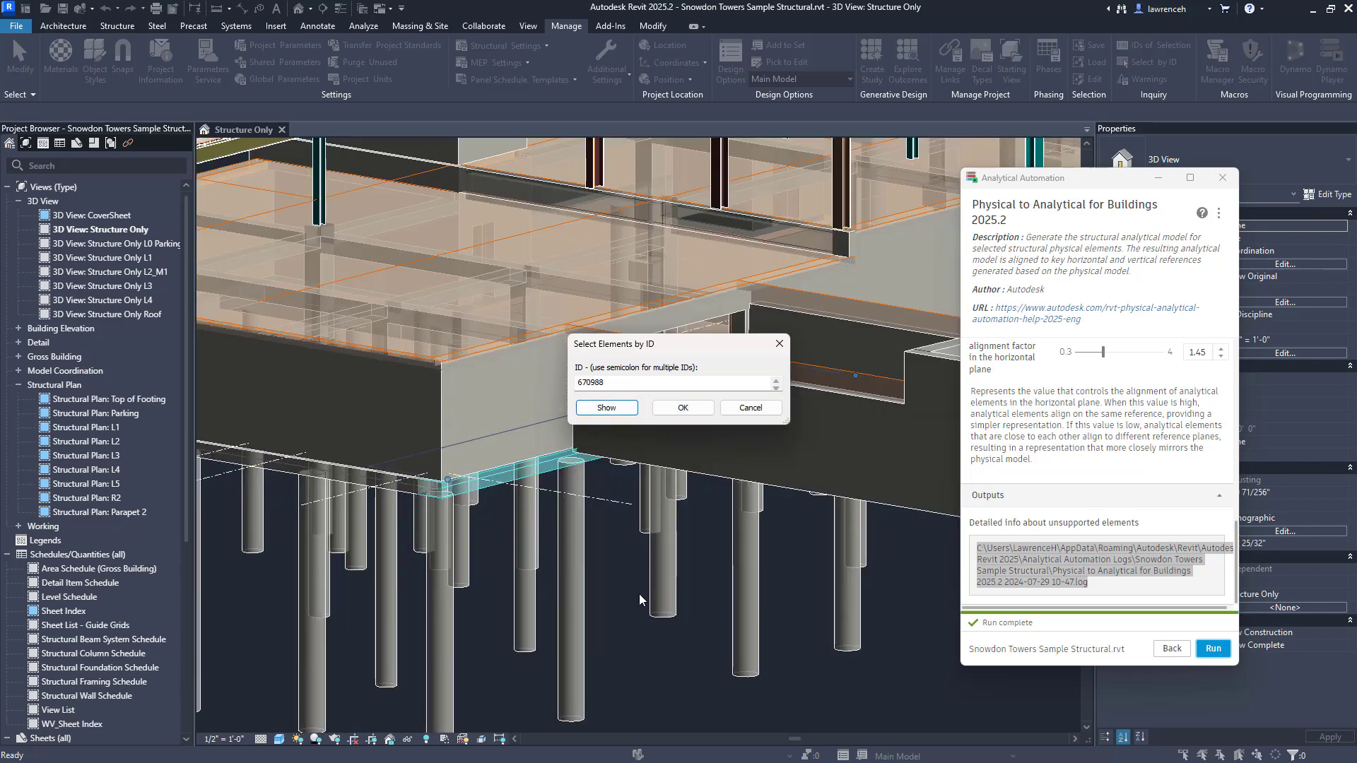
pyautogui.press('Return')
pyautogui.keyDown('shift'); pyautogui.moveTo(617, 578); pyautogui.dragTo(627, 543, button='middle'); pyautogui.keyUp('shift')
pyautogui.scroll(-5, 731, 481)
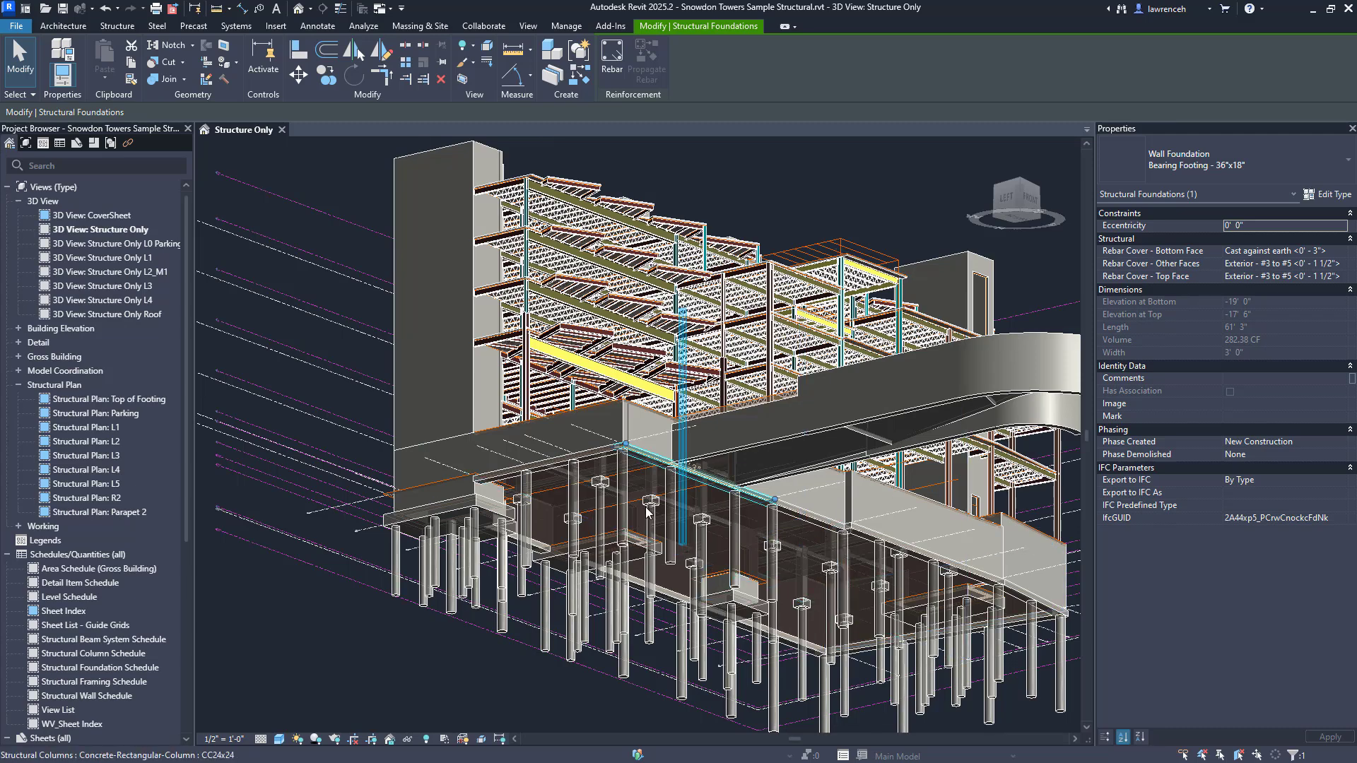
pyautogui.keyDown('shift'); pyautogui.moveTo(682, 537); pyautogui.dragTo(622, 559, button='middle'); pyautogui.keyUp('shift')
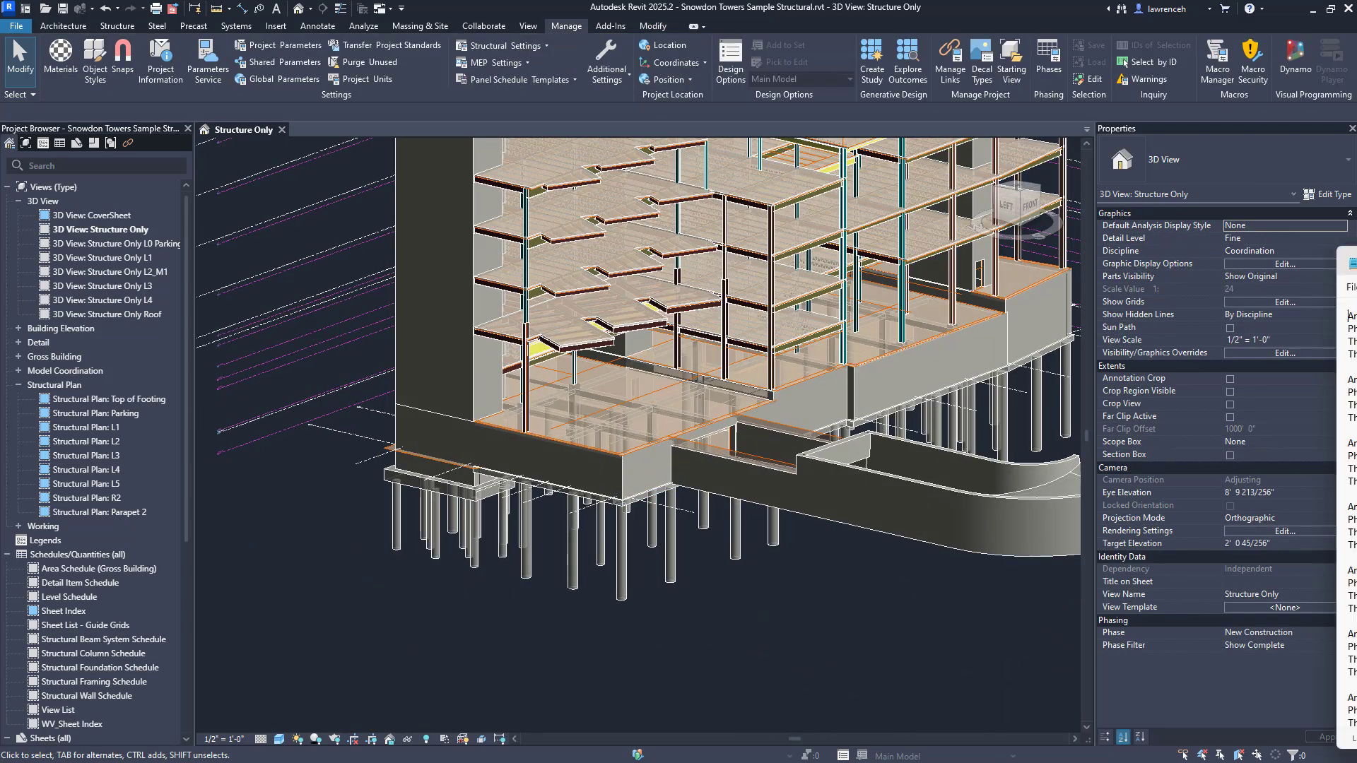
# Step: Review the log's manual-creation note for element 673054 and the alignment tolerance explanation
pyautogui.hotkey('alt', 'Tab')
pyautogui.moveTo(804, 133); pyautogui.dragTo(748, 136)
pyautogui.scroll(-9, 890, 463)
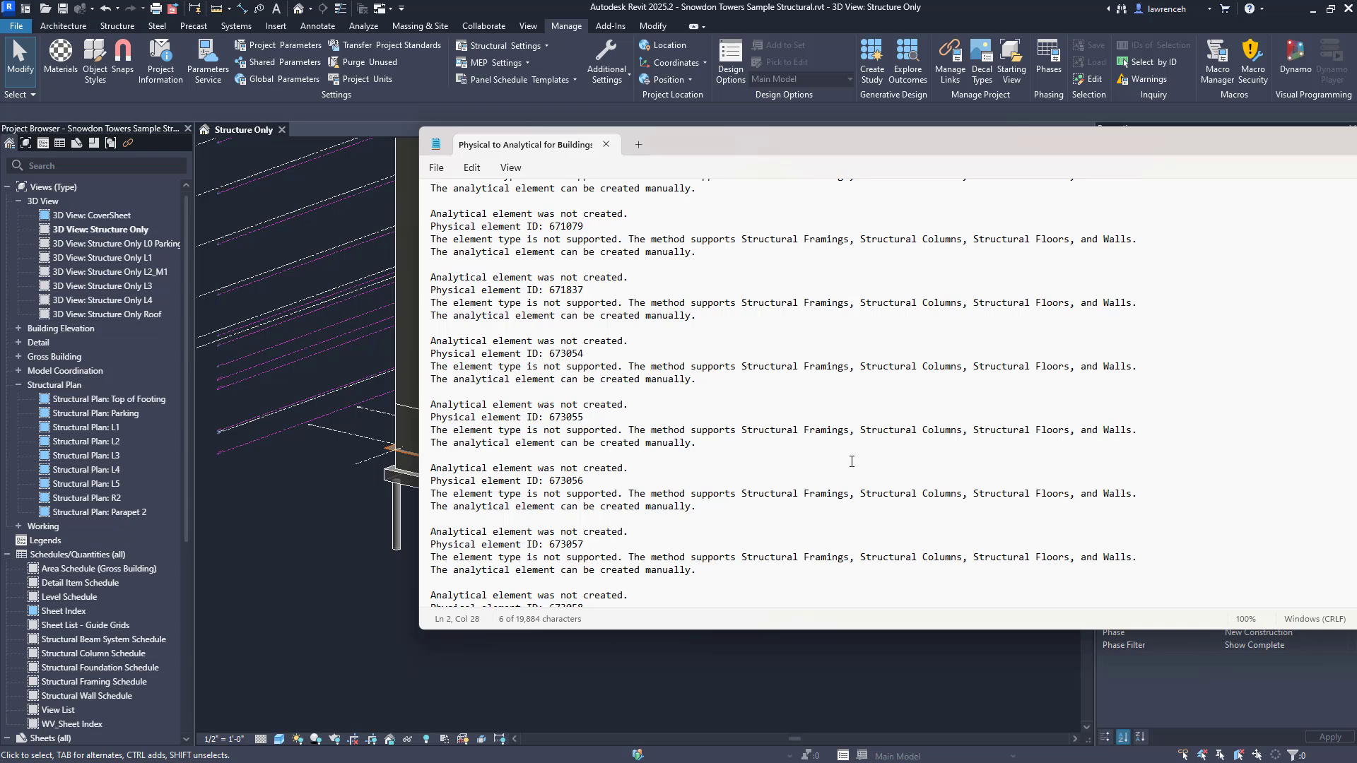
pyautogui.moveTo(700, 381); pyautogui.dragTo(449, 390)
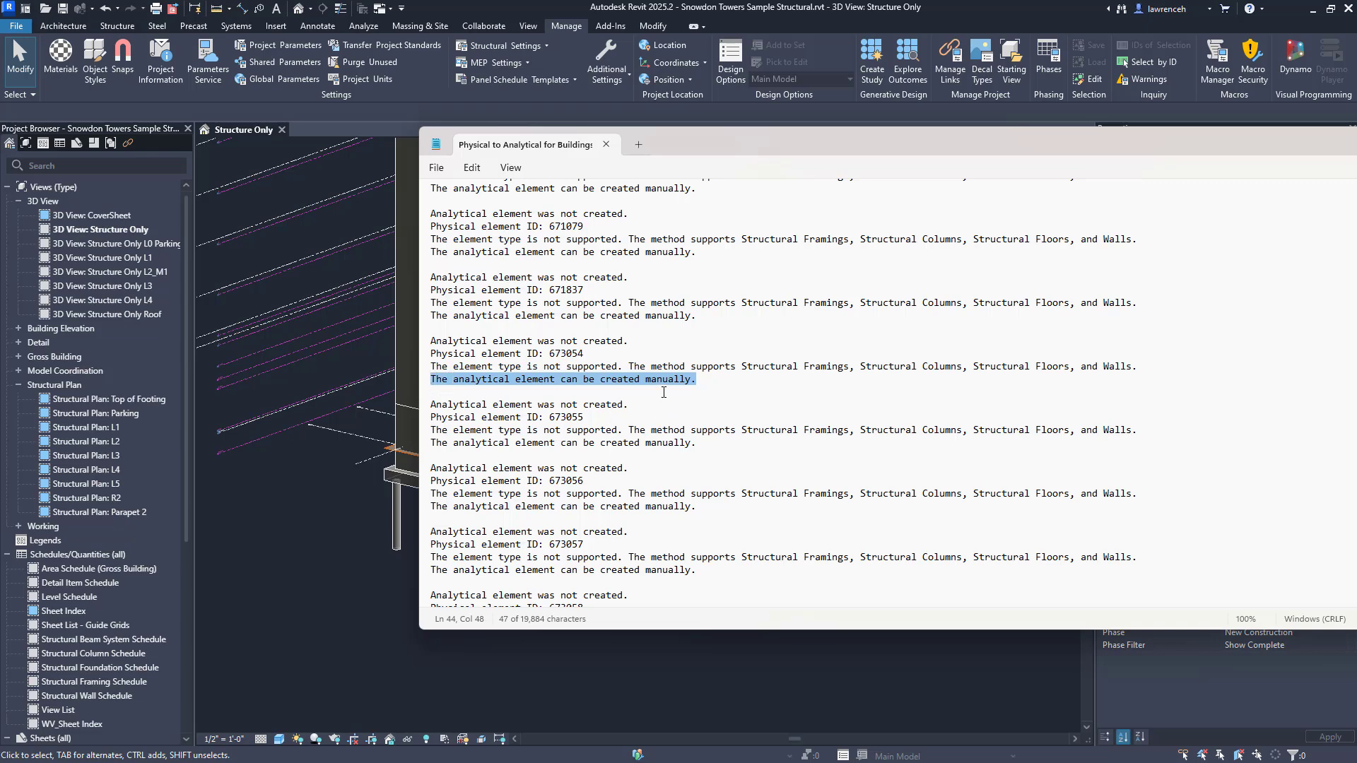
pyautogui.scroll(-15, 691, 463)
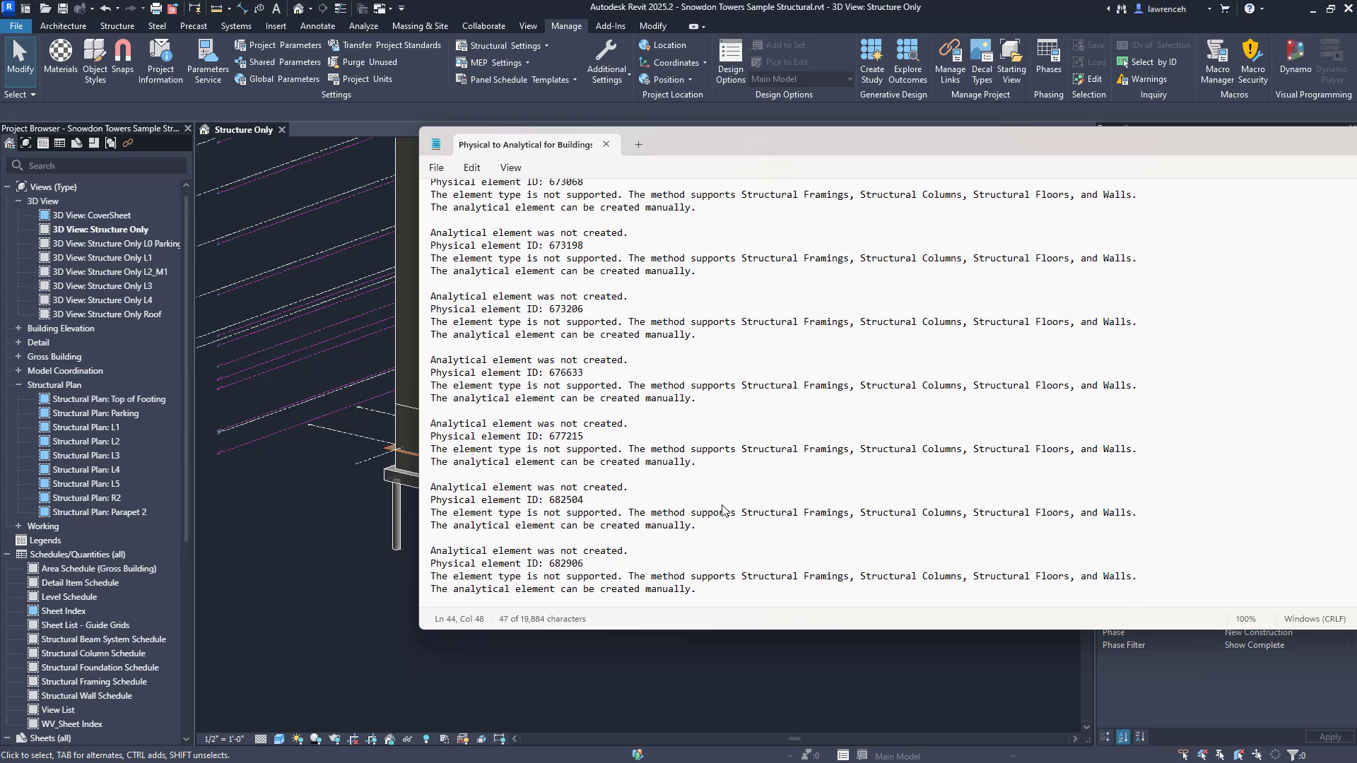
pyautogui.scroll(-10, 730, 509)
pyautogui.click(469, 310)
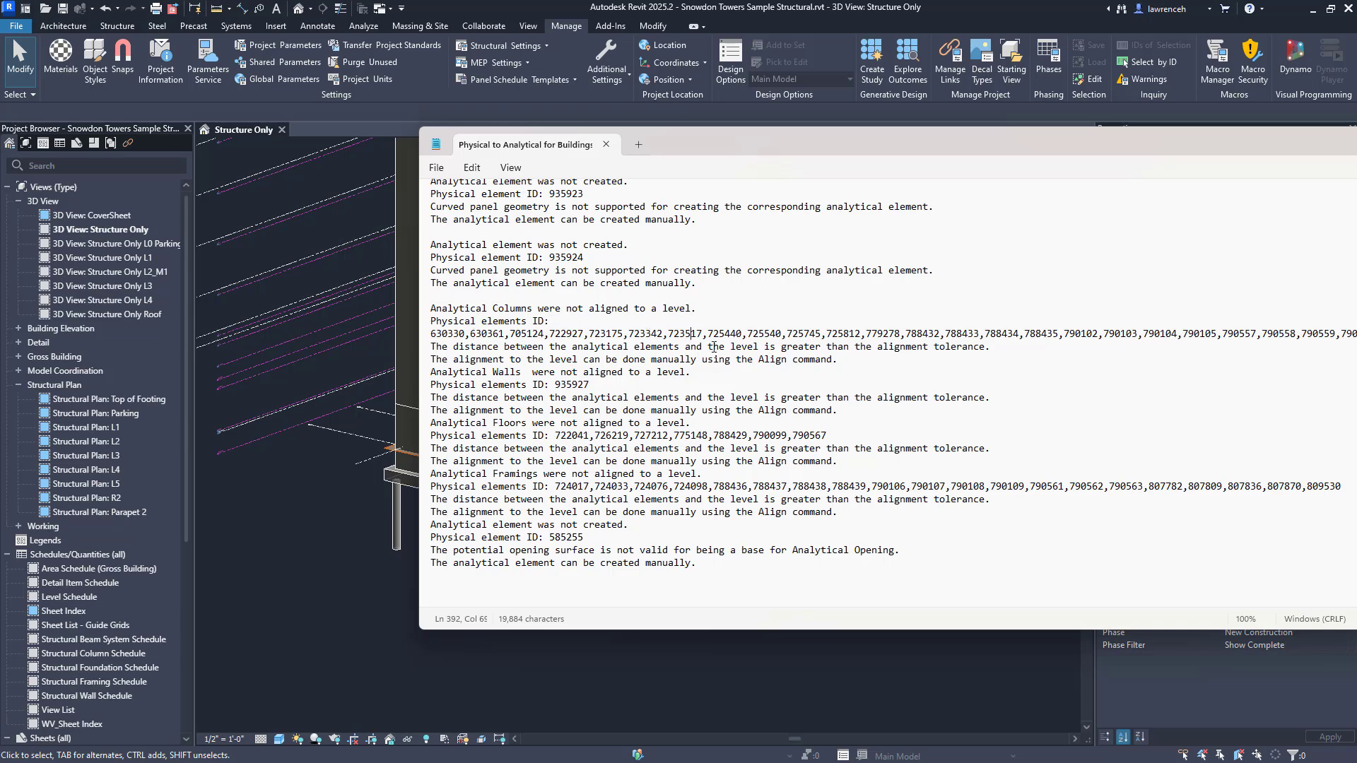
pyautogui.moveTo(1002, 346); pyautogui.dragTo(860, 347)
pyautogui.click(1306, 369)
# Step: Select the full Analytical Columns unaligned ID list and move Notepad down out of the way
pyautogui.moveTo(1216, 156); pyautogui.dragTo(1124, 173)
pyautogui.tripleClick(1071, 352)
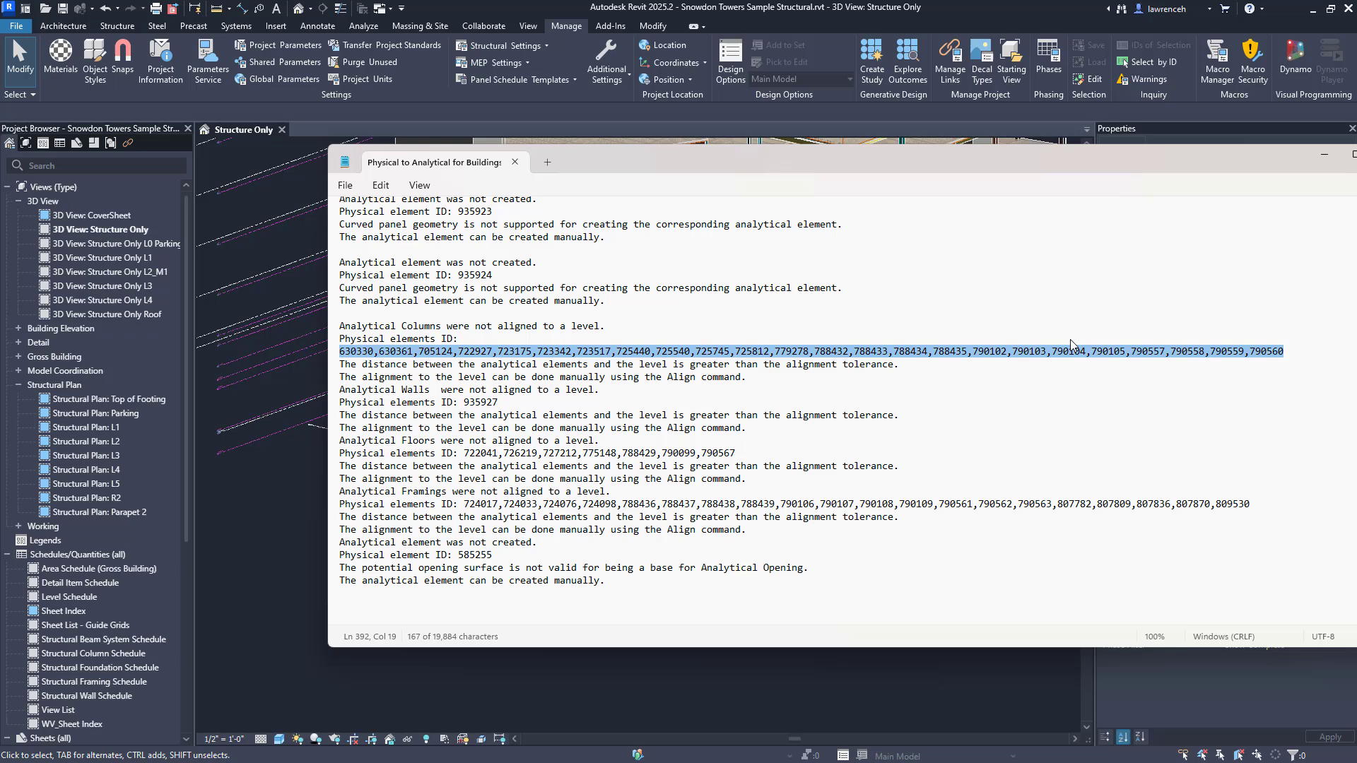
pyautogui.moveTo(1284, 352); pyautogui.dragTo(343, 359)
pyautogui.moveTo(1236, 169); pyautogui.dragTo(1138, 587)
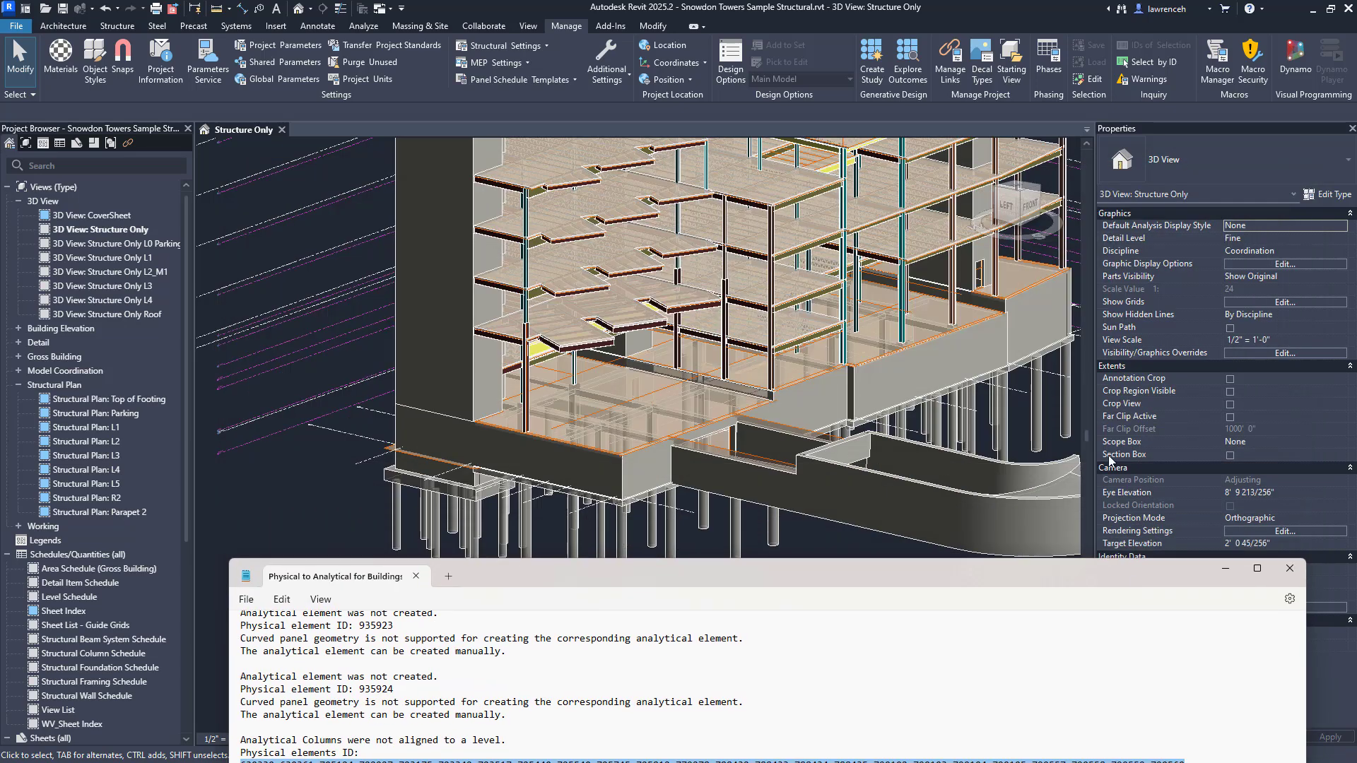
# Step: Select the 24 unaligned columns by pasting their IDs into Select by ID
pyautogui.click(1152, 64)
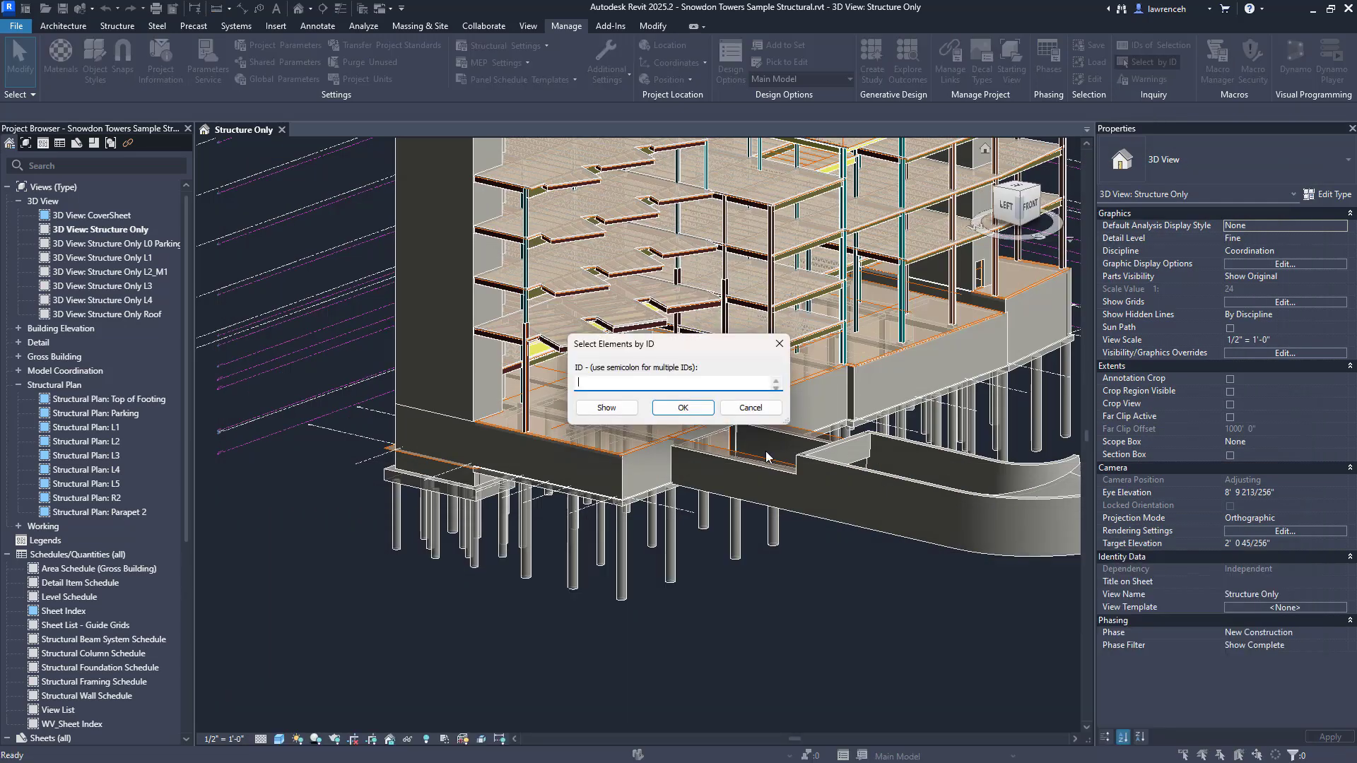
pyautogui.hotkey('ctrl', 'v')
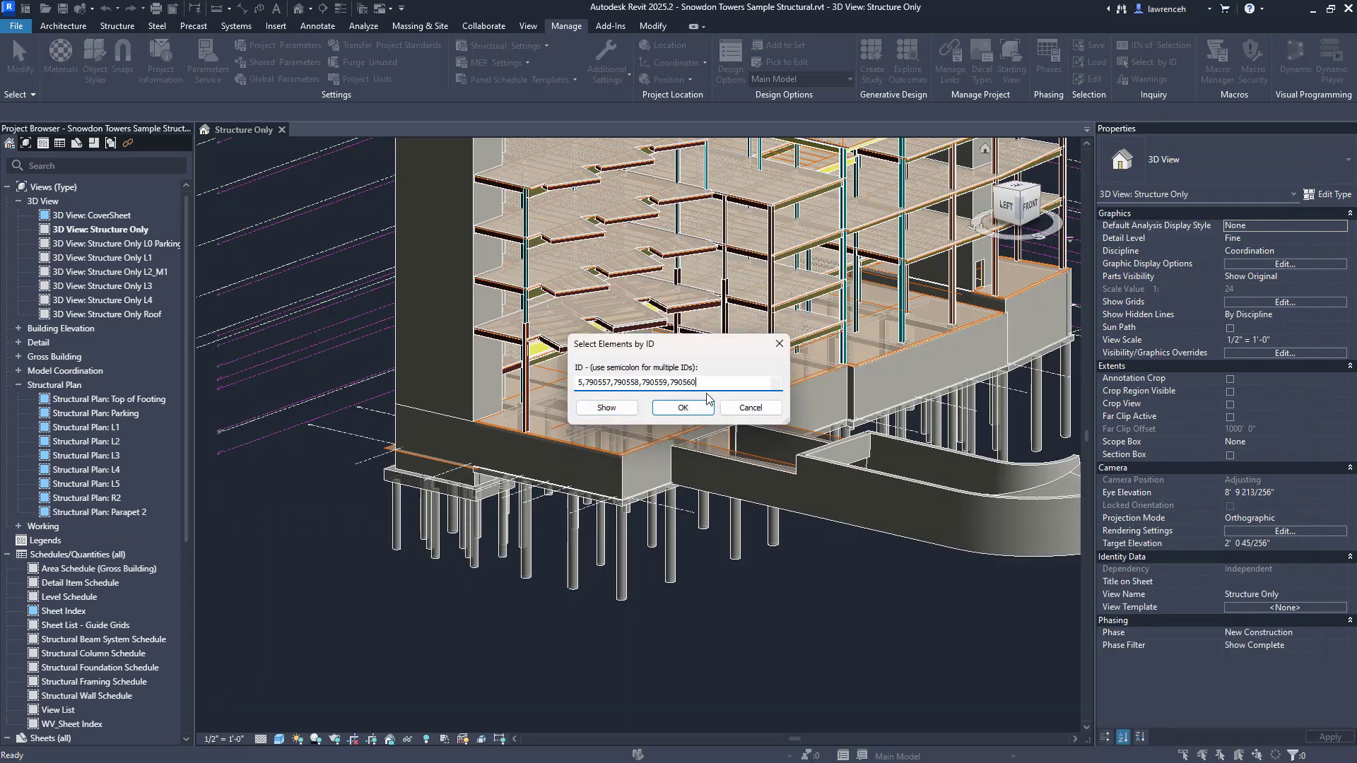
pyautogui.click(618, 414)
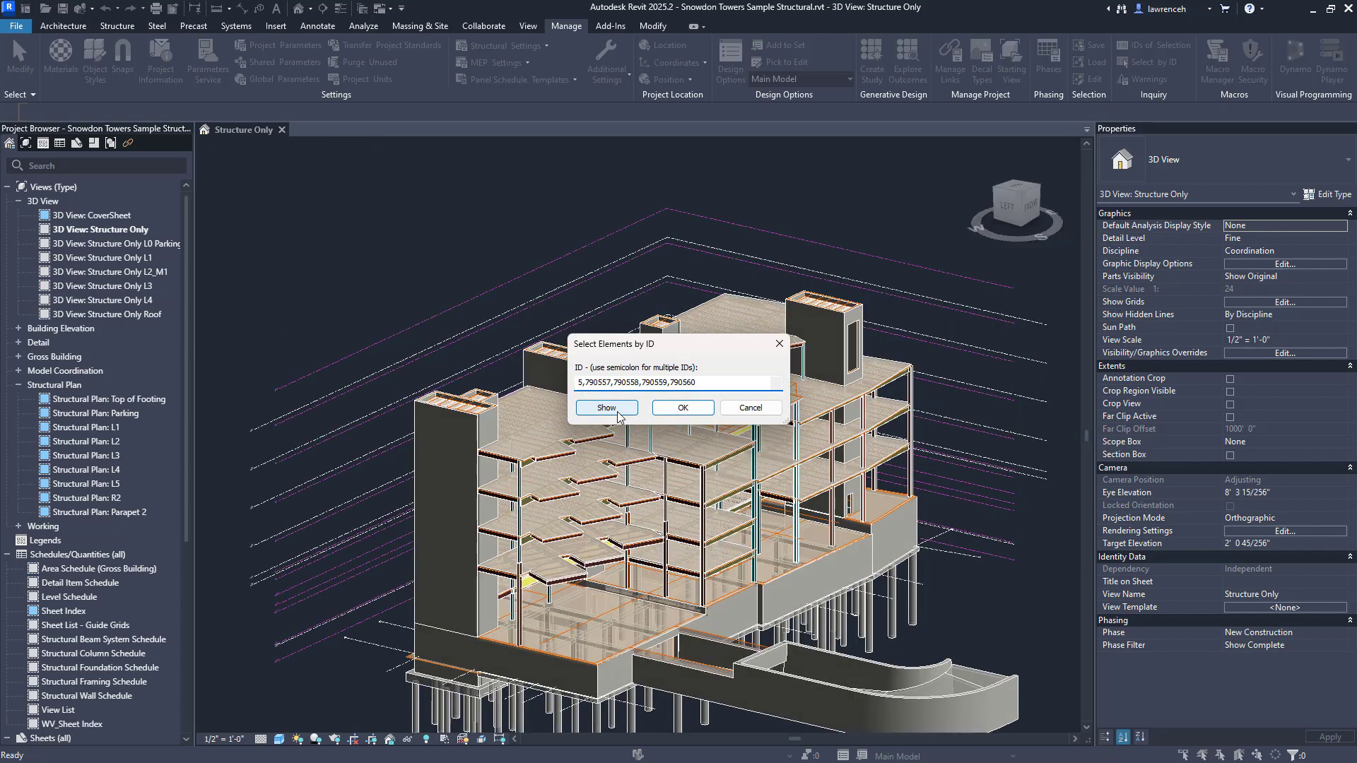
pyautogui.click(683, 408)
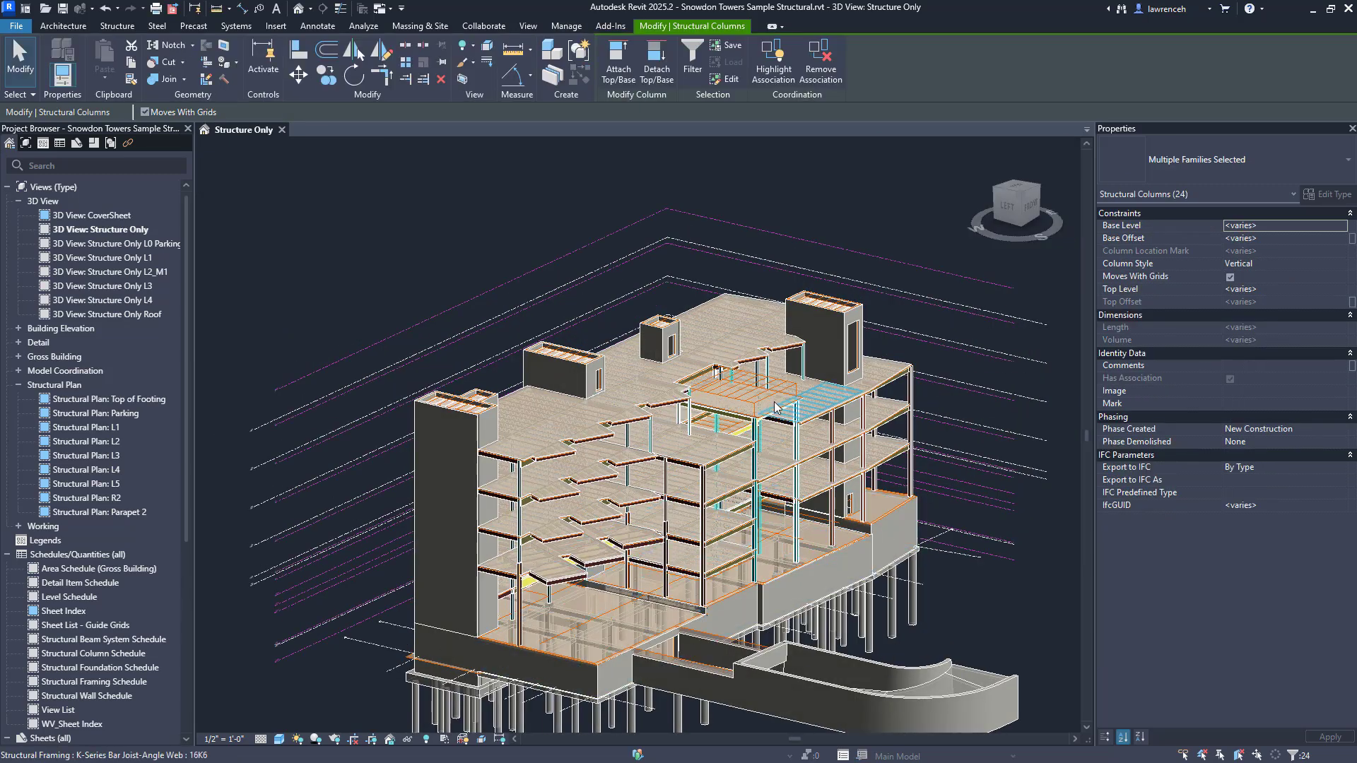
# Step: Temporarily isolate the selected columns and orbit to inspect them
pyautogui.click(407, 740)
pyautogui.click(445, 689)
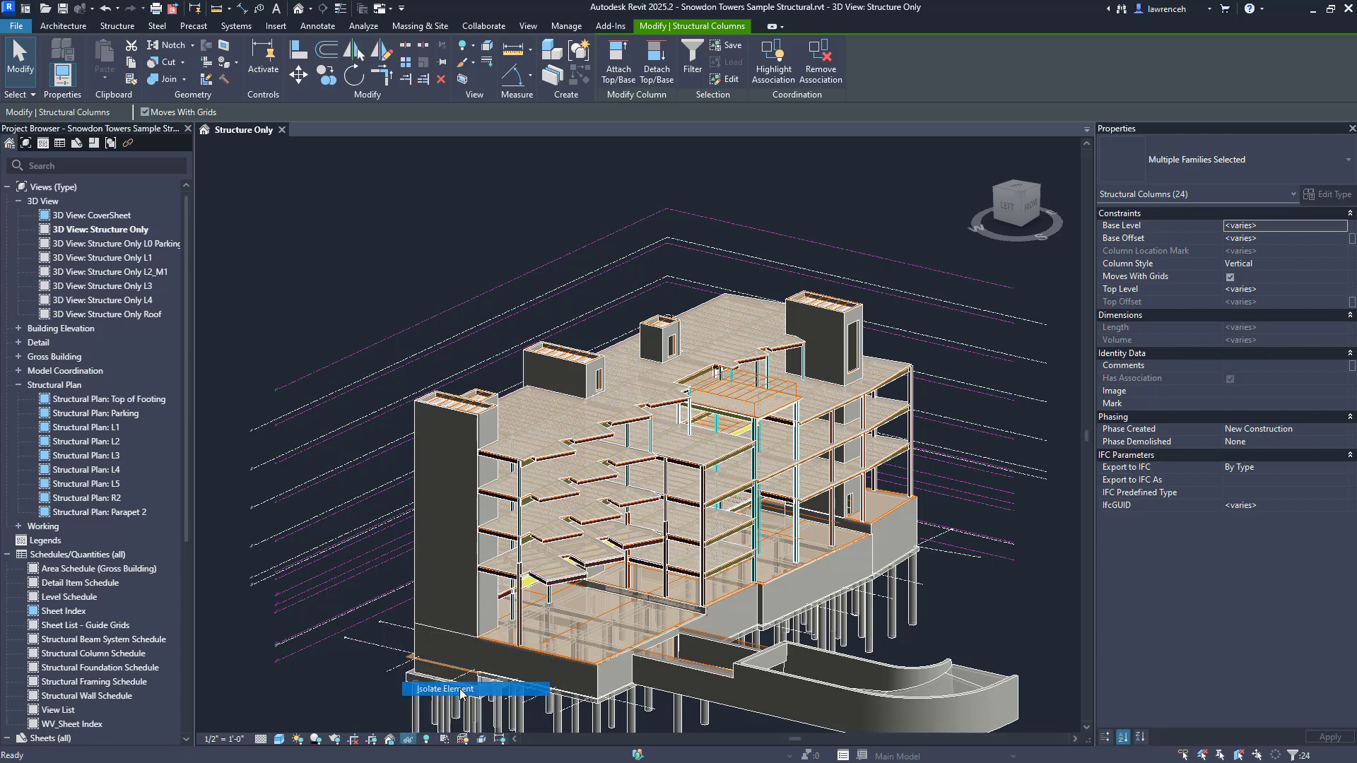
pyautogui.click(815, 459)
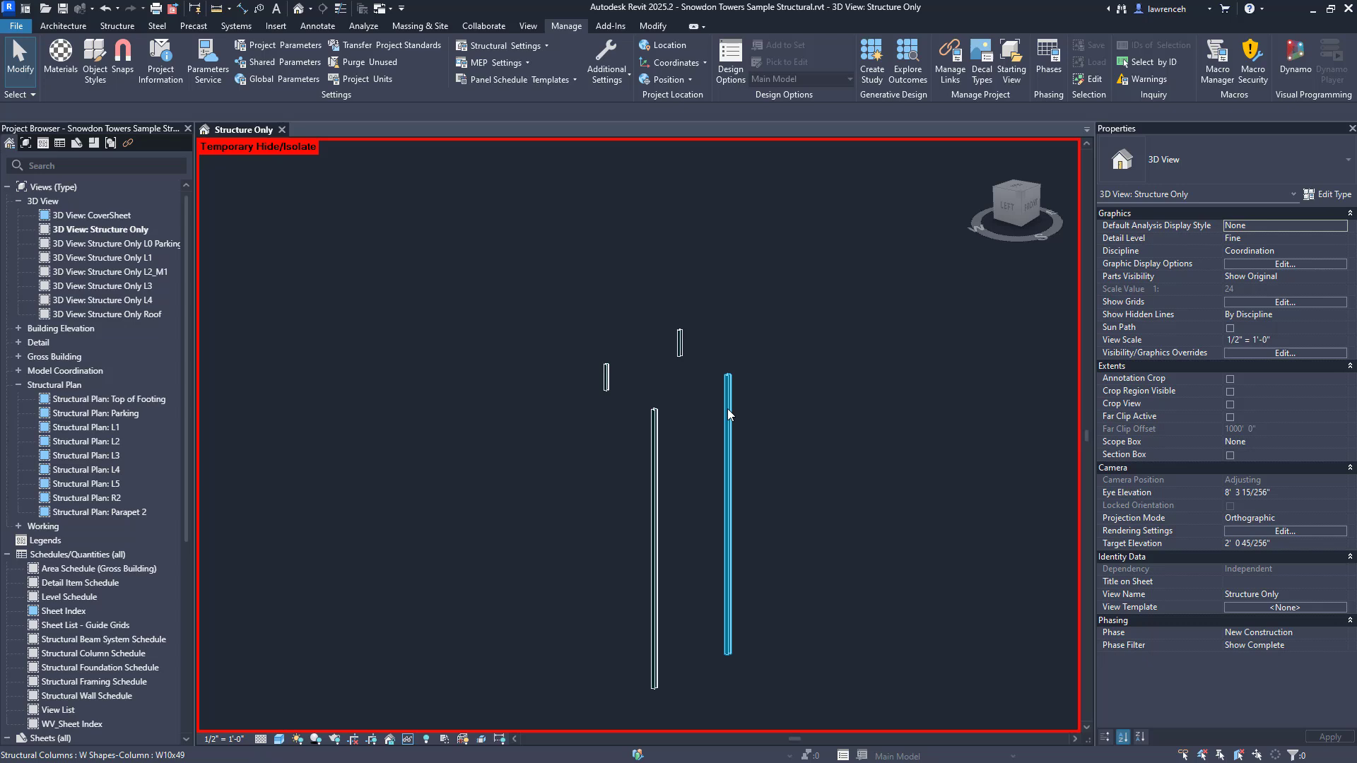
pyautogui.moveTo(714, 363)
pyautogui.keyDown('shift'); pyautogui.mouseDown(button='middle')
pyautogui.moveTo(785, 406)
pyautogui.moveTo(710, 434)
pyautogui.moveTo(707, 354)
pyautogui.moveTo(756, 362)
pyautogui.moveTo(748, 478)
pyautogui.moveTo(768, 433)
pyautogui.mouseUp(button='middle'); pyautogui.keyUp('shift')
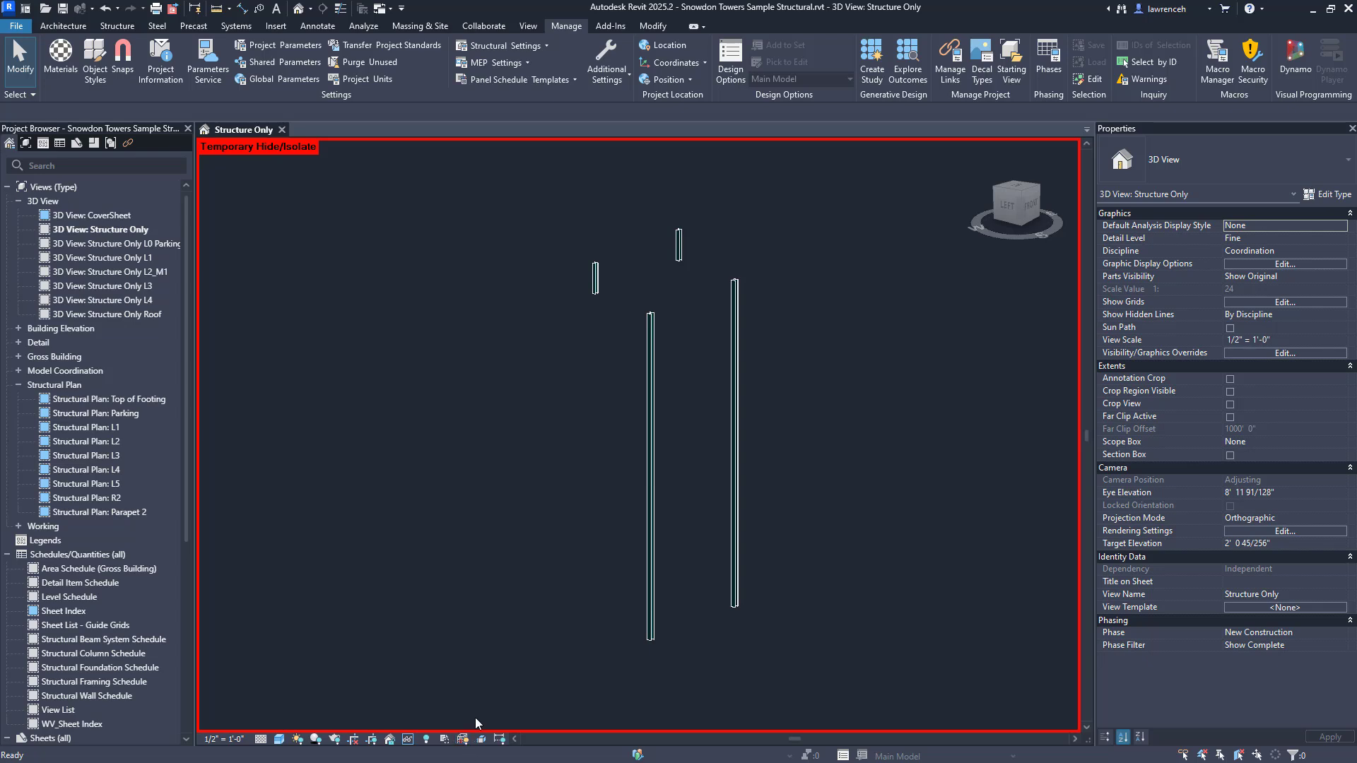
pyautogui.click(407, 738)
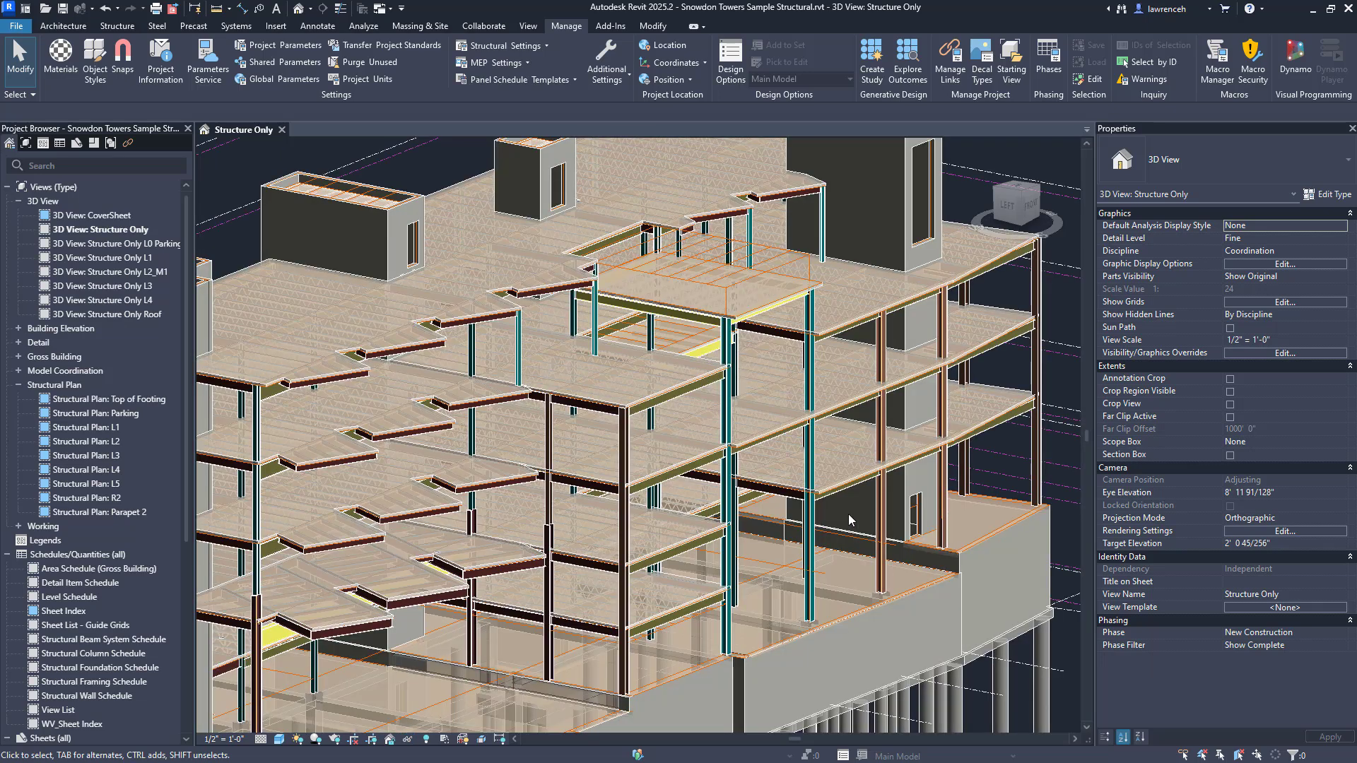
# Step: Cycle the Project Browser filter through Views, Legends, Schedules, Families and Links, ending on Views
pyautogui.scroll(-3, 849, 520)
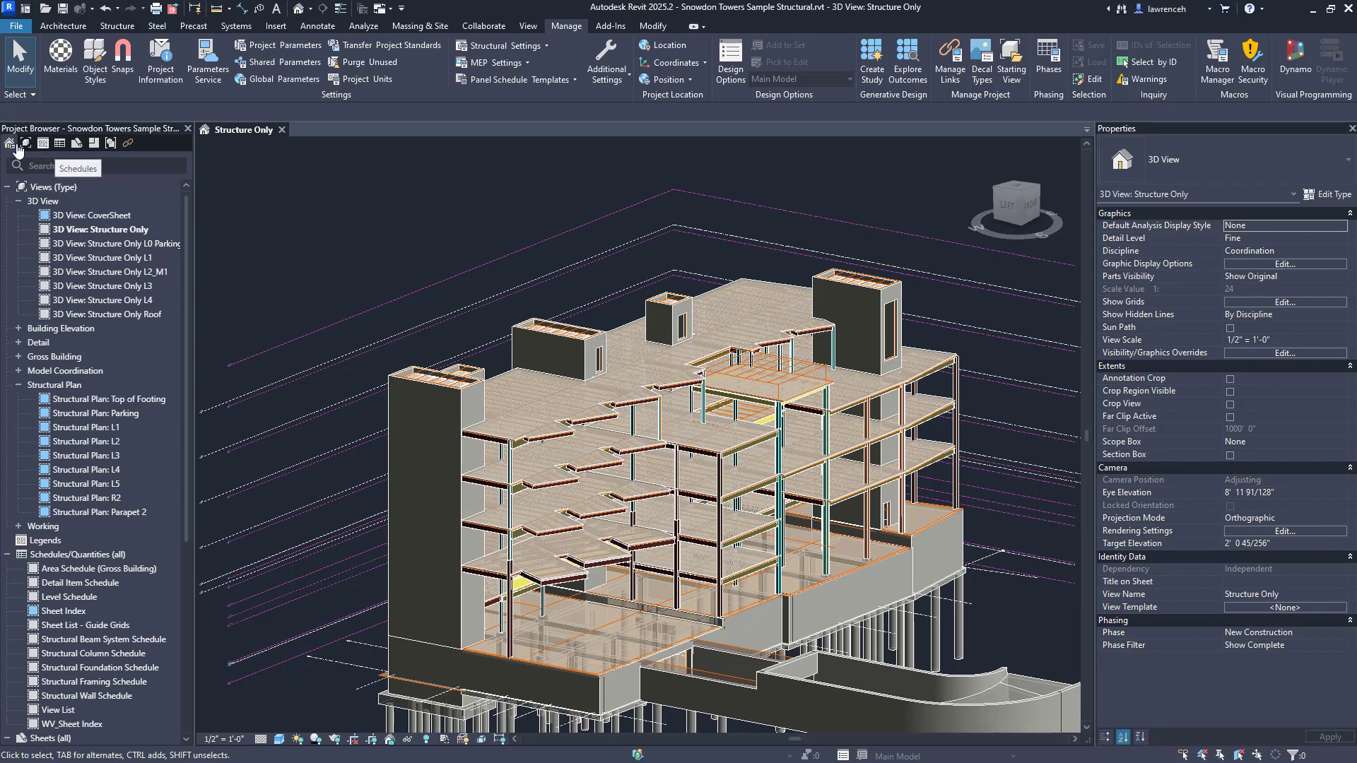
pyautogui.click(27, 144)
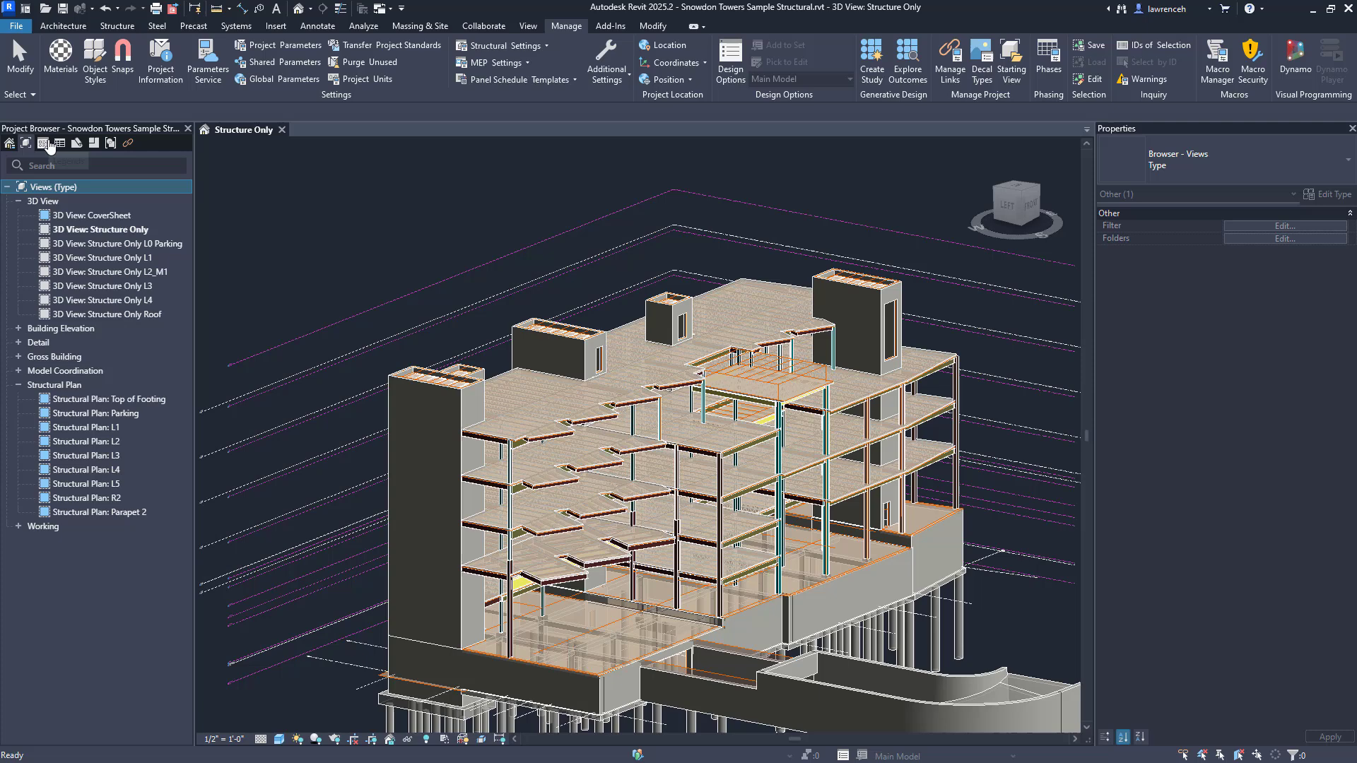
pyautogui.click(45, 144)
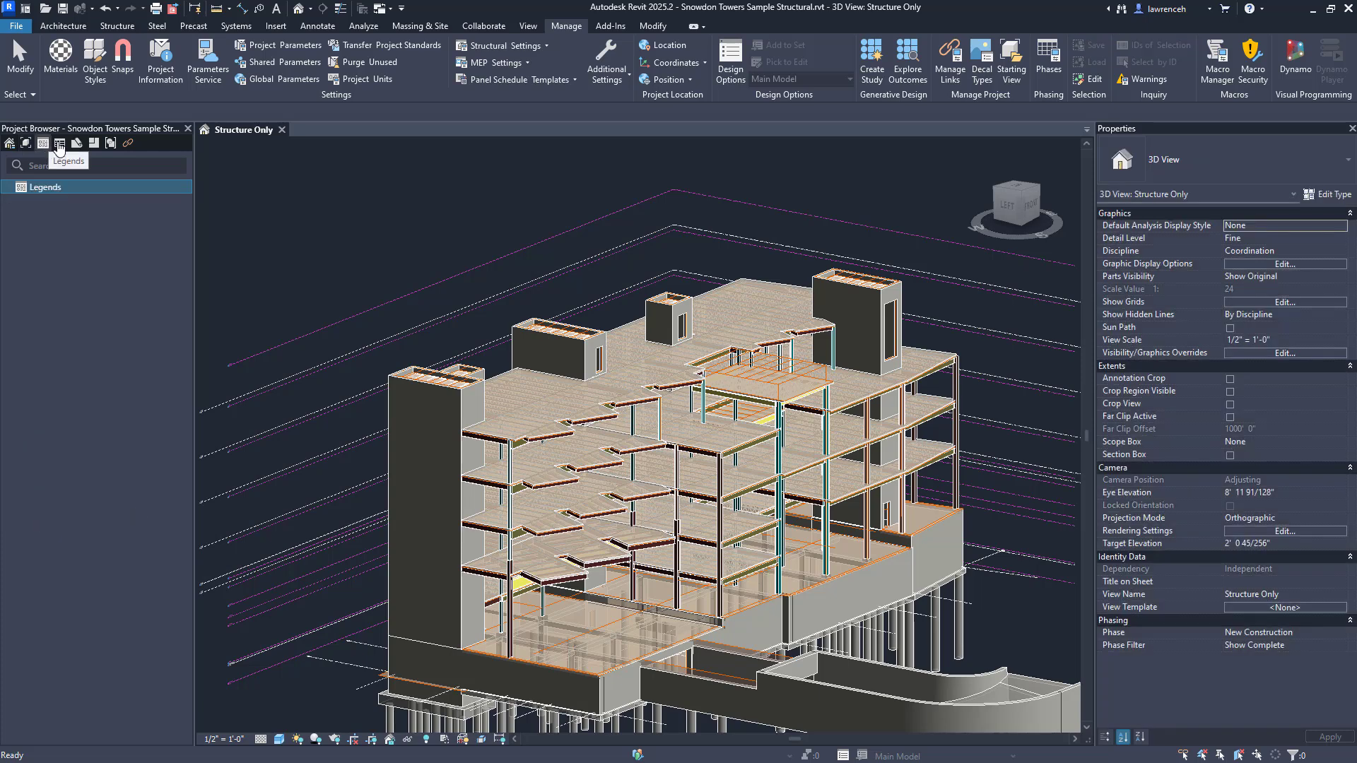
pyautogui.click(60, 144)
pyautogui.click(78, 145)
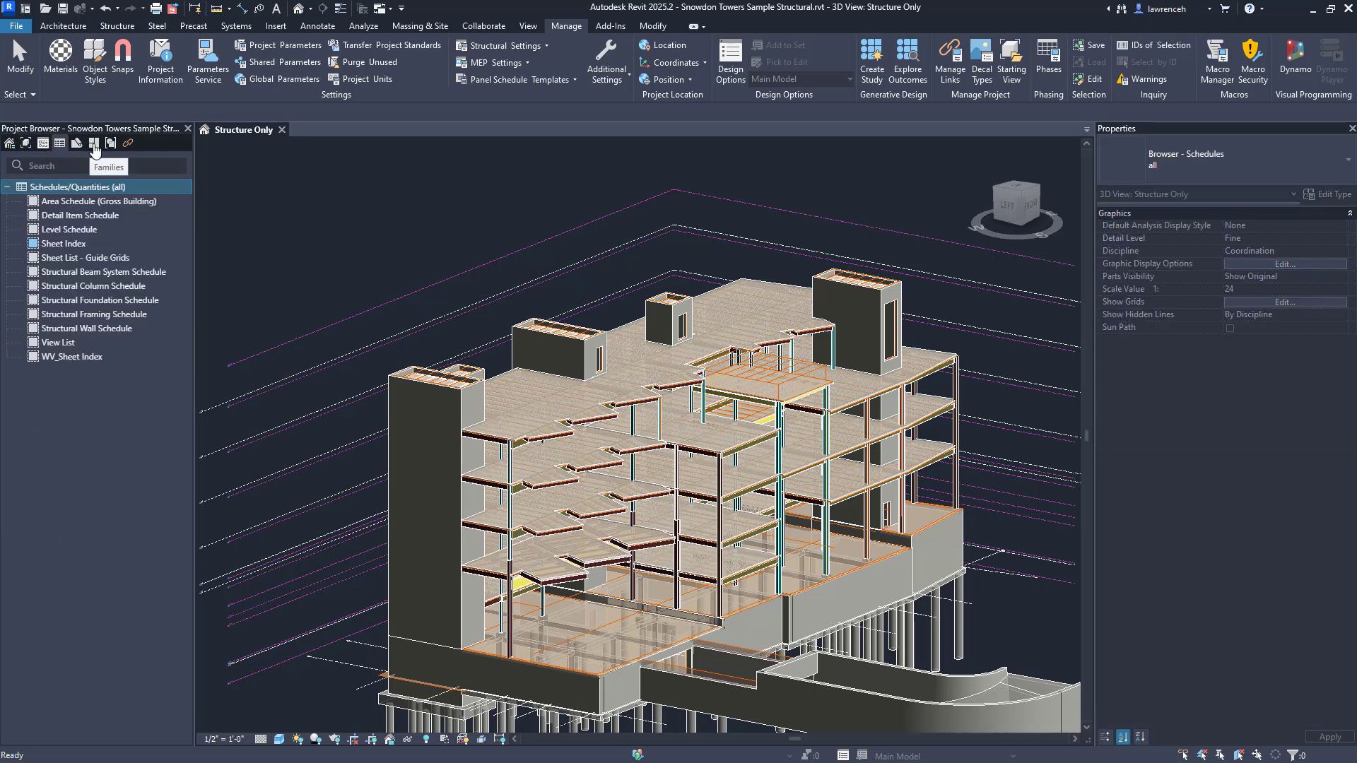
pyautogui.click(129, 145)
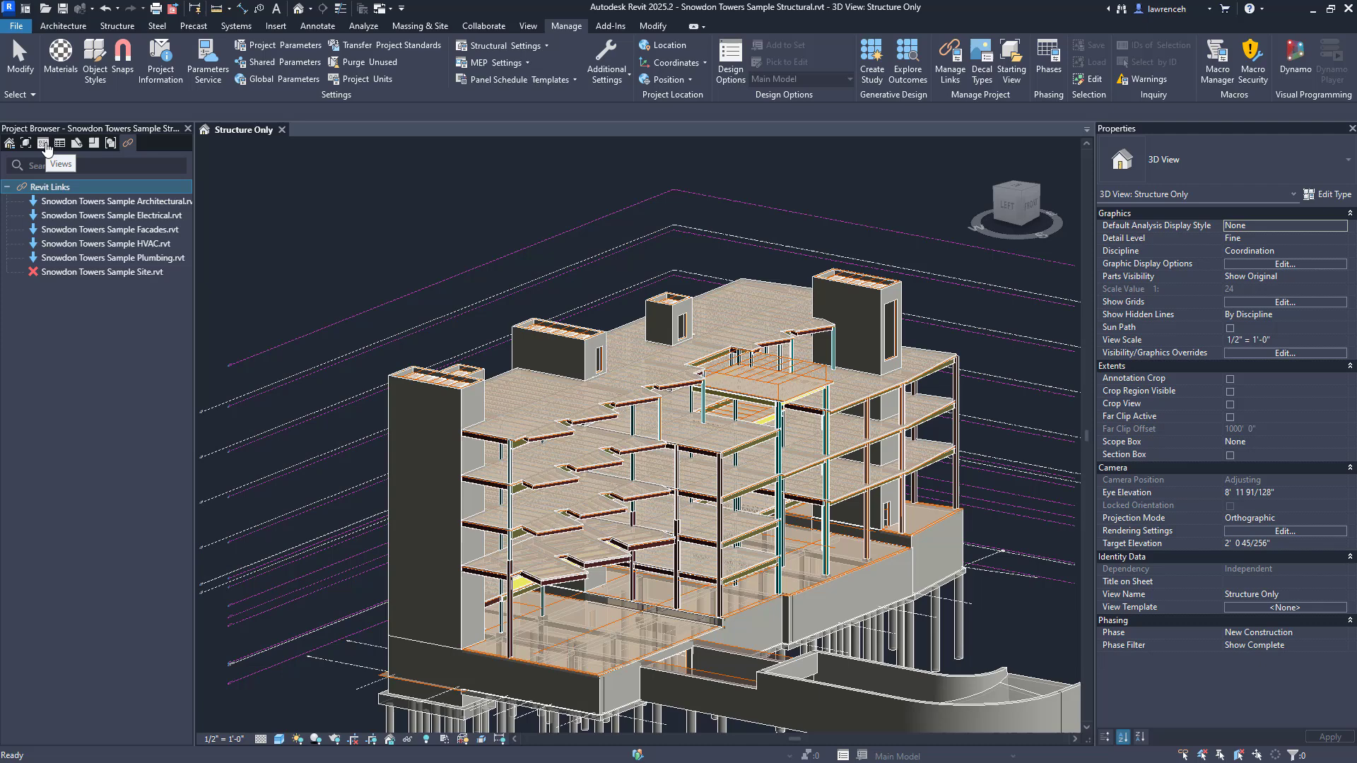
pyautogui.click(43, 143)
pyautogui.click(10, 143)
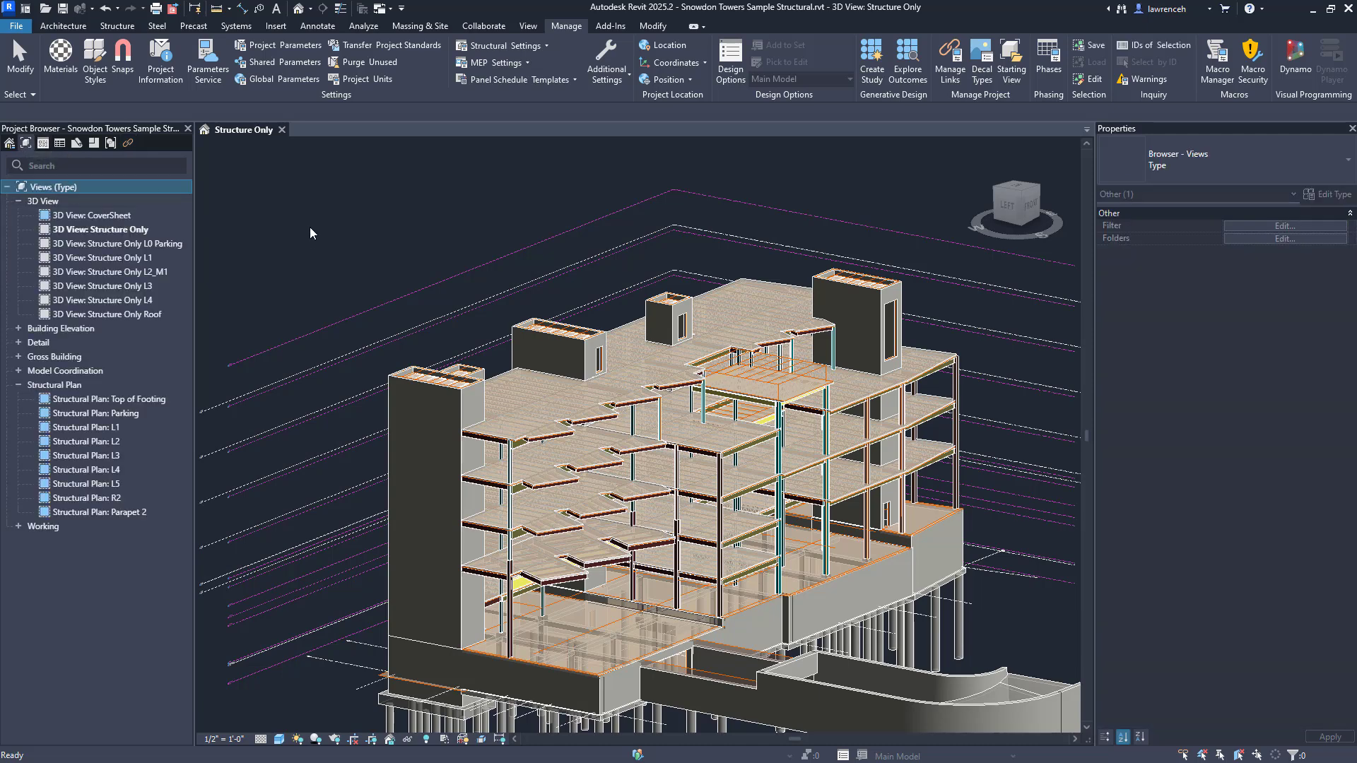
# Step: Open Manage Links from the Insert tab and filter Type to Revit, CAD formats, then All
pyautogui.click(275, 28)
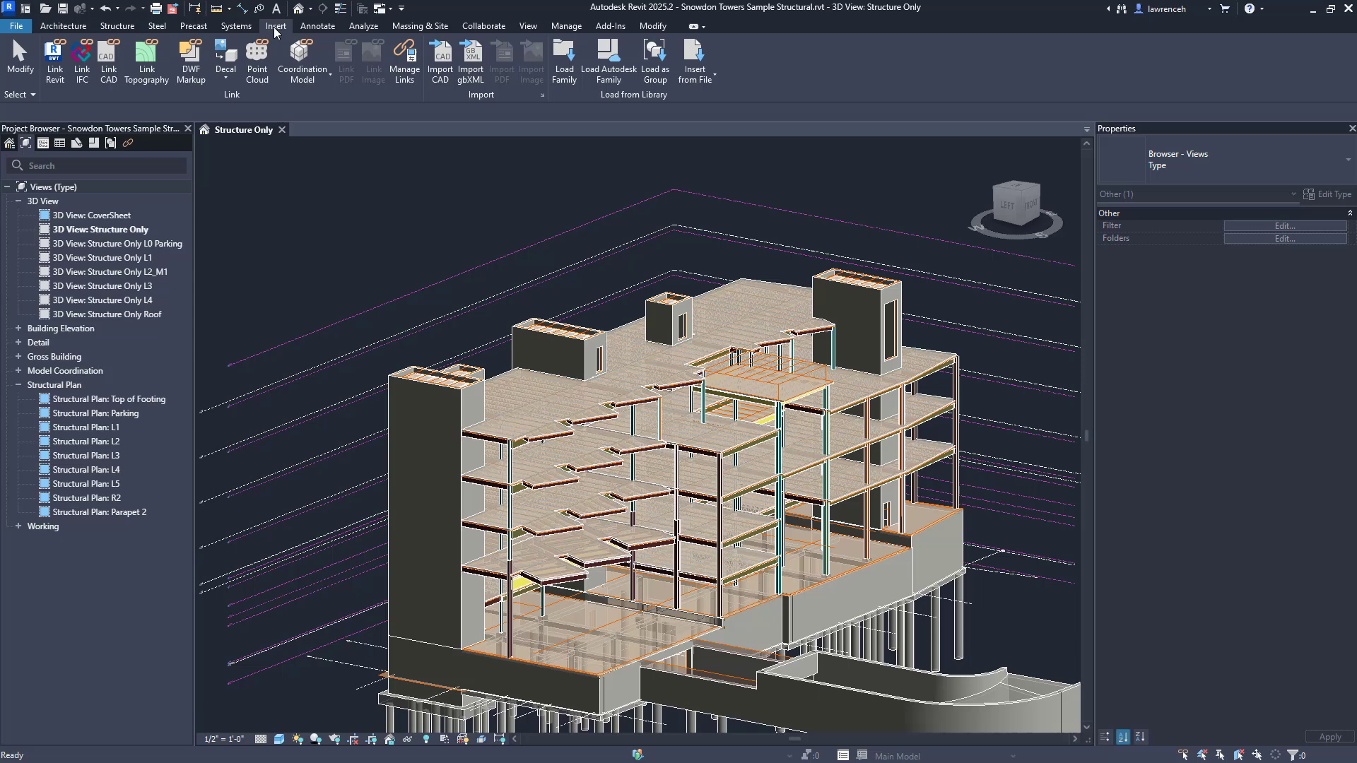
pyautogui.click(406, 71)
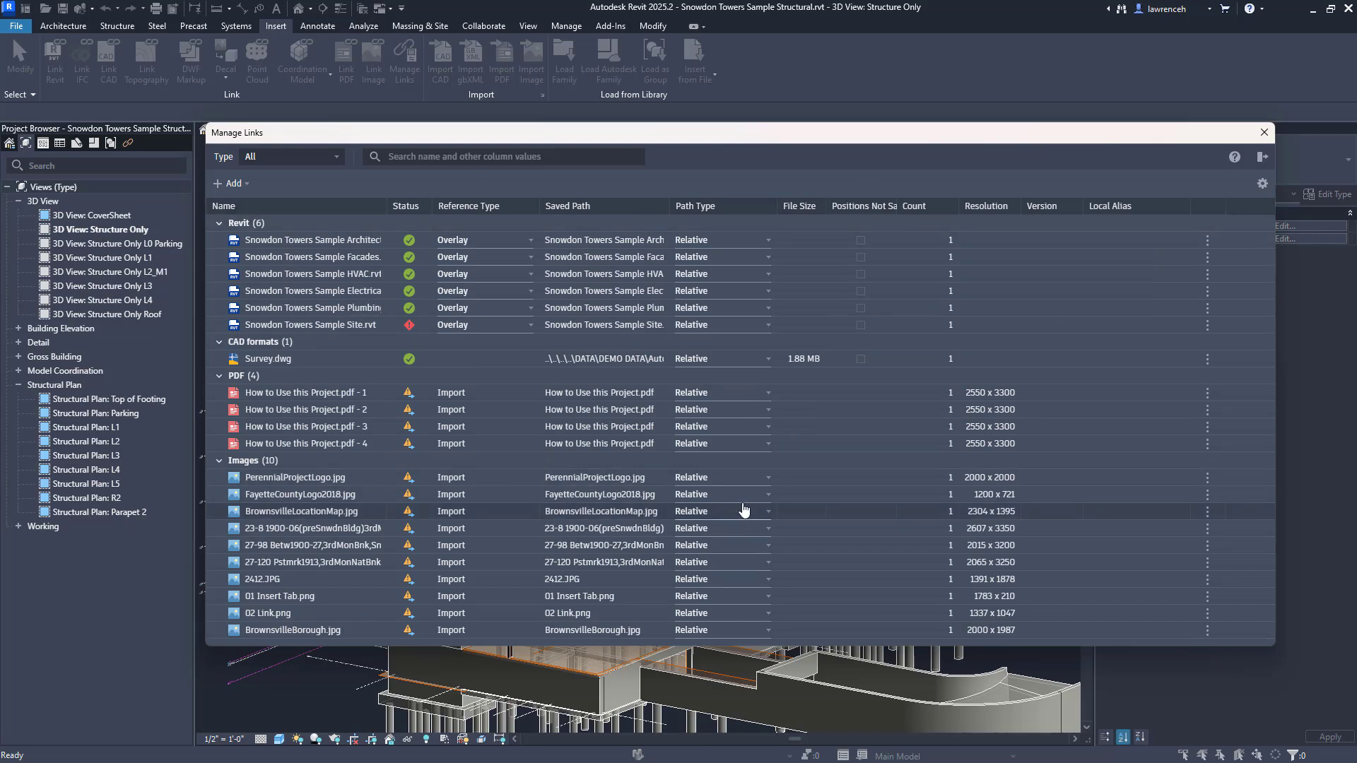
pyautogui.click(338, 158)
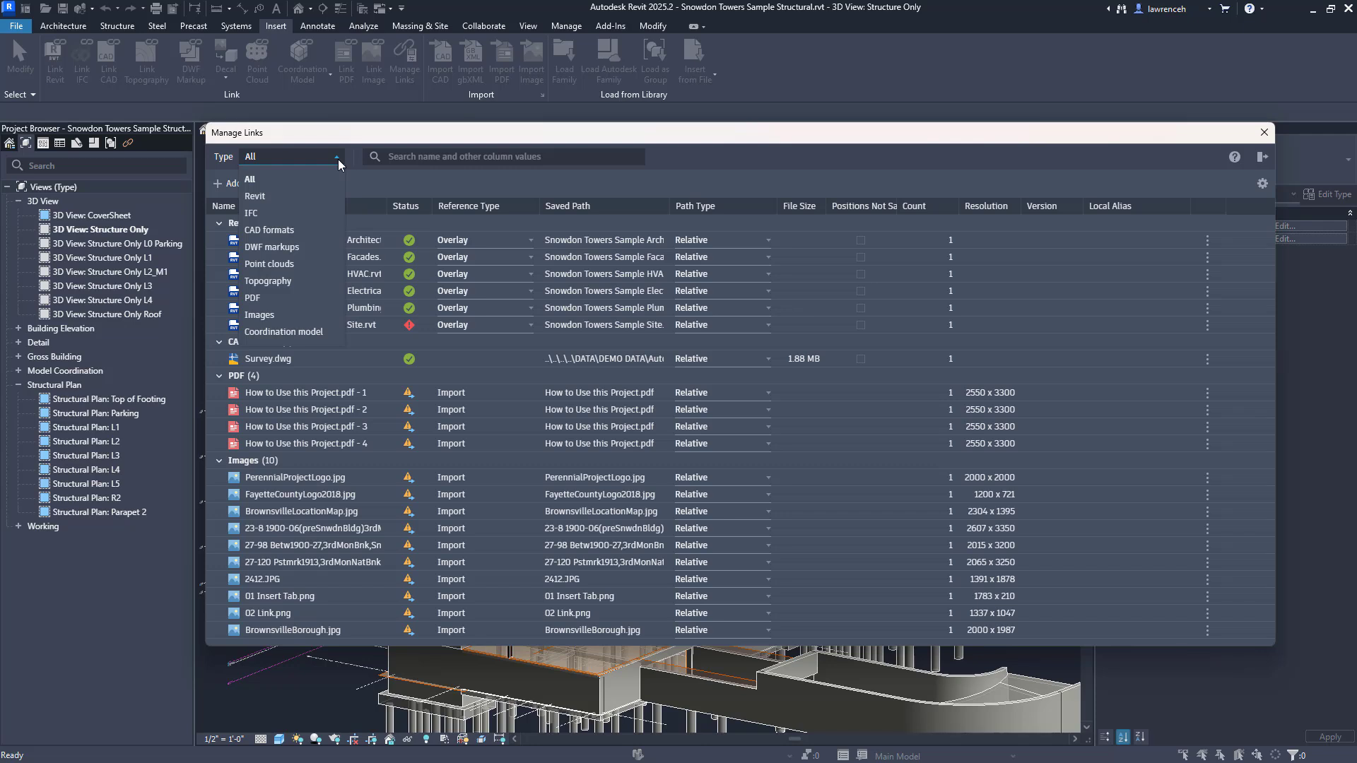
pyautogui.click(296, 200)
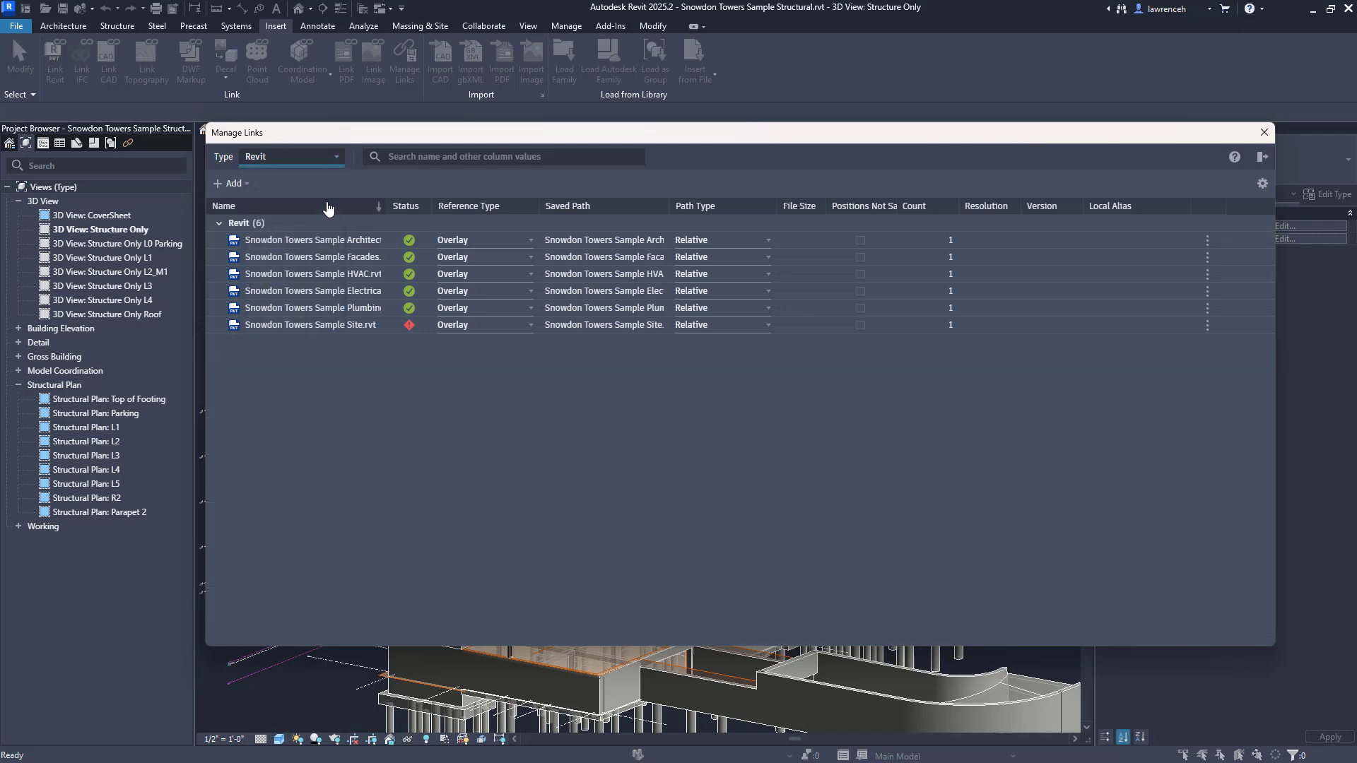
pyautogui.click(337, 157)
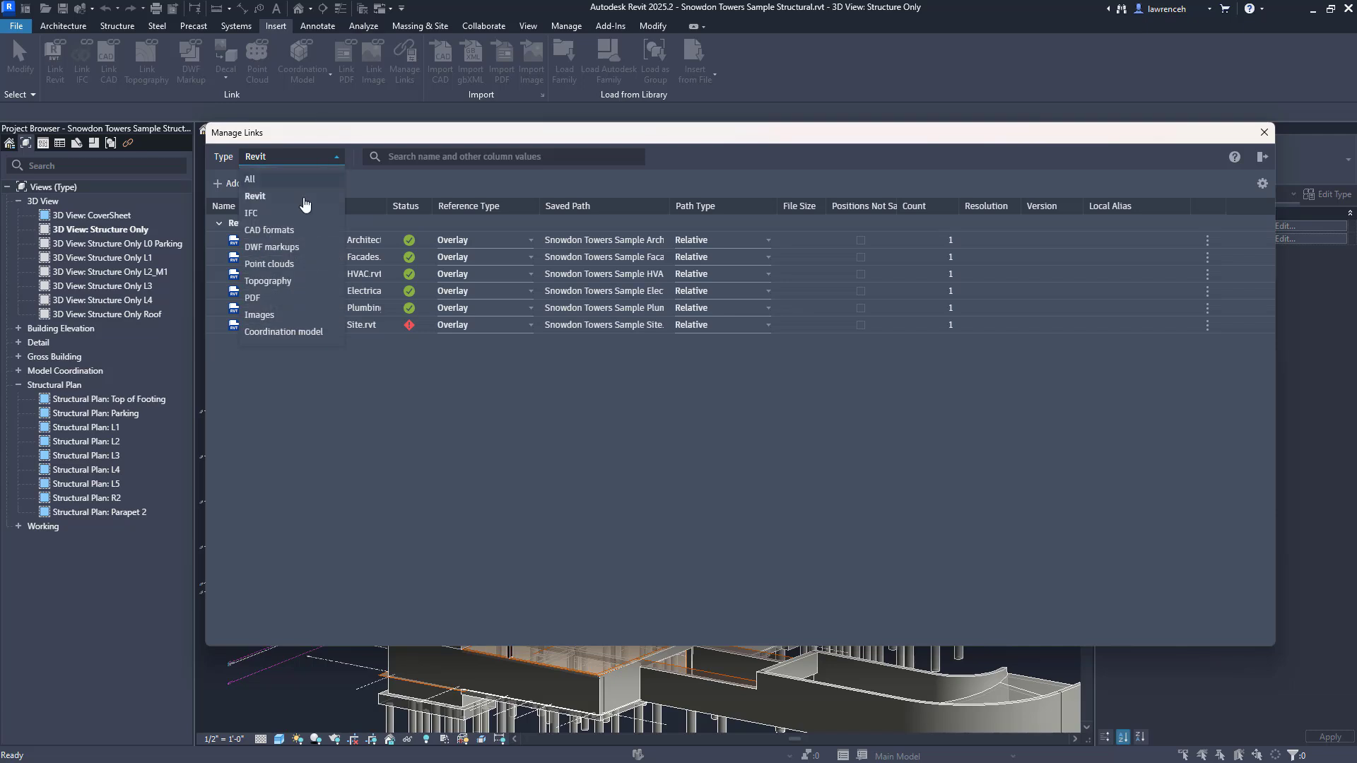
pyautogui.click(291, 231)
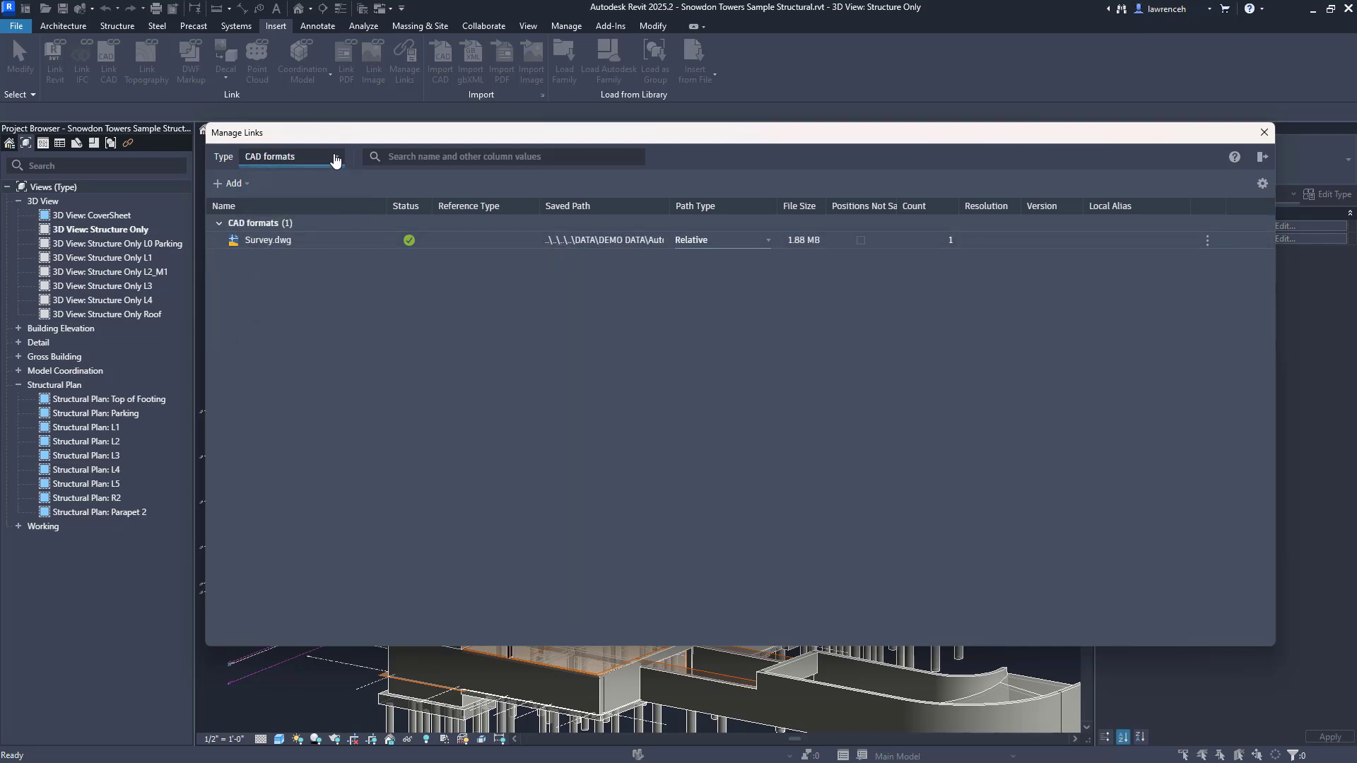
pyautogui.click(336, 157)
pyautogui.click(251, 179)
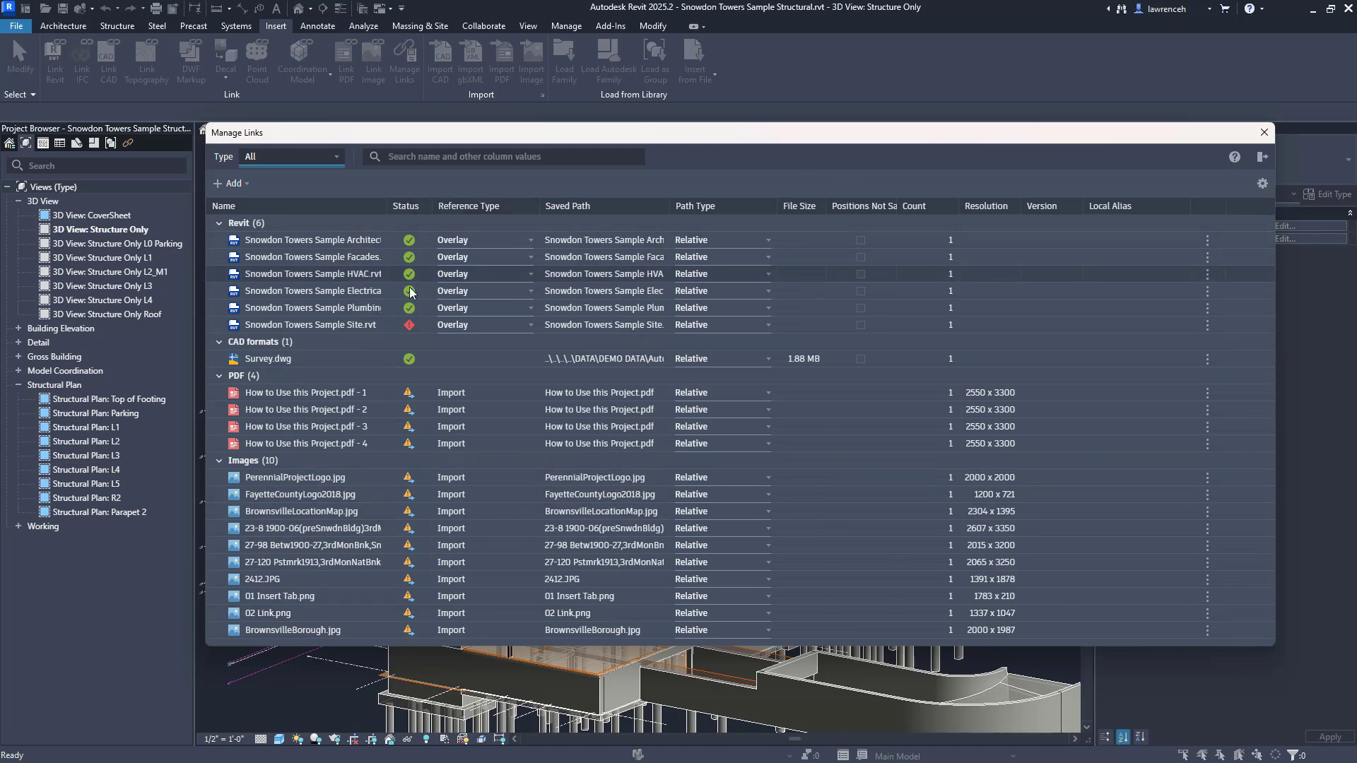
# Step: Sort links by Status descending, check the gear's Show Columns list, and click into search
pyautogui.moveTo(412, 328)
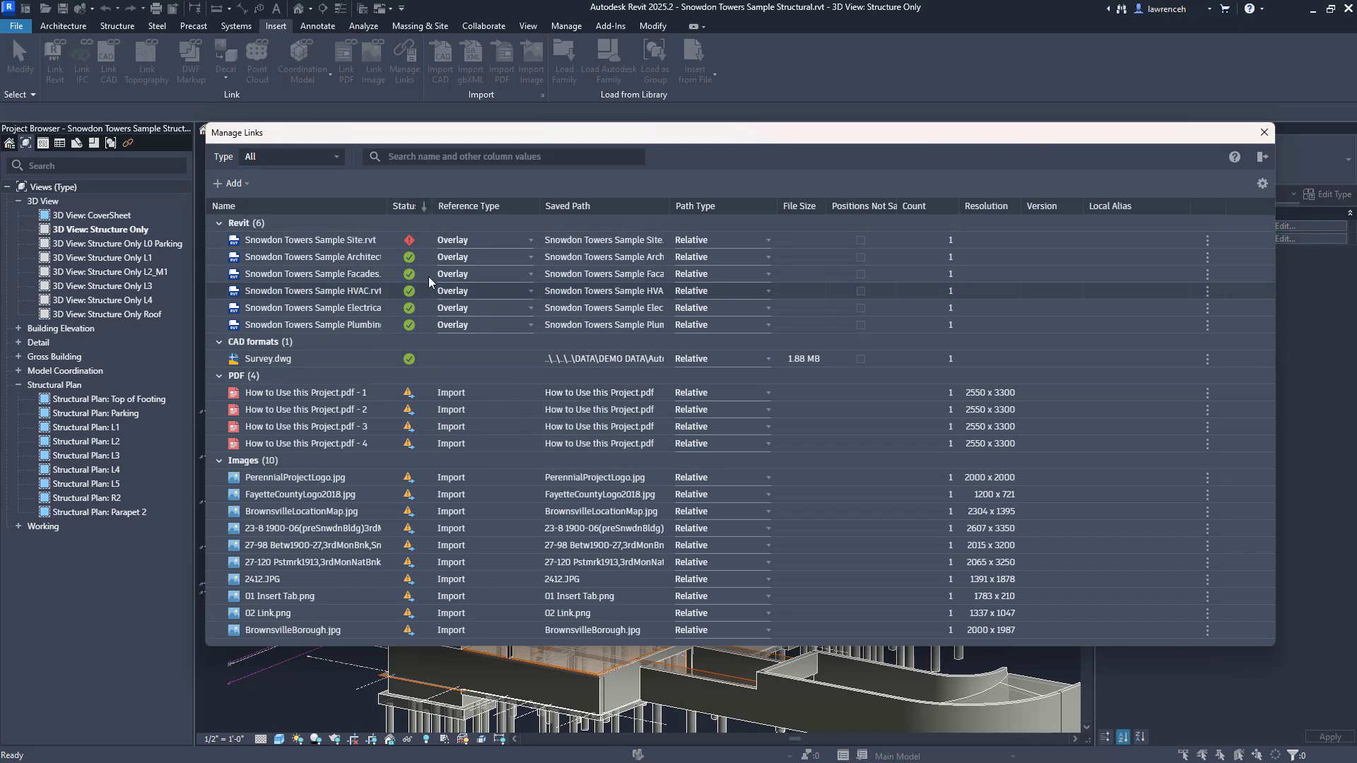
pyautogui.click(426, 210)
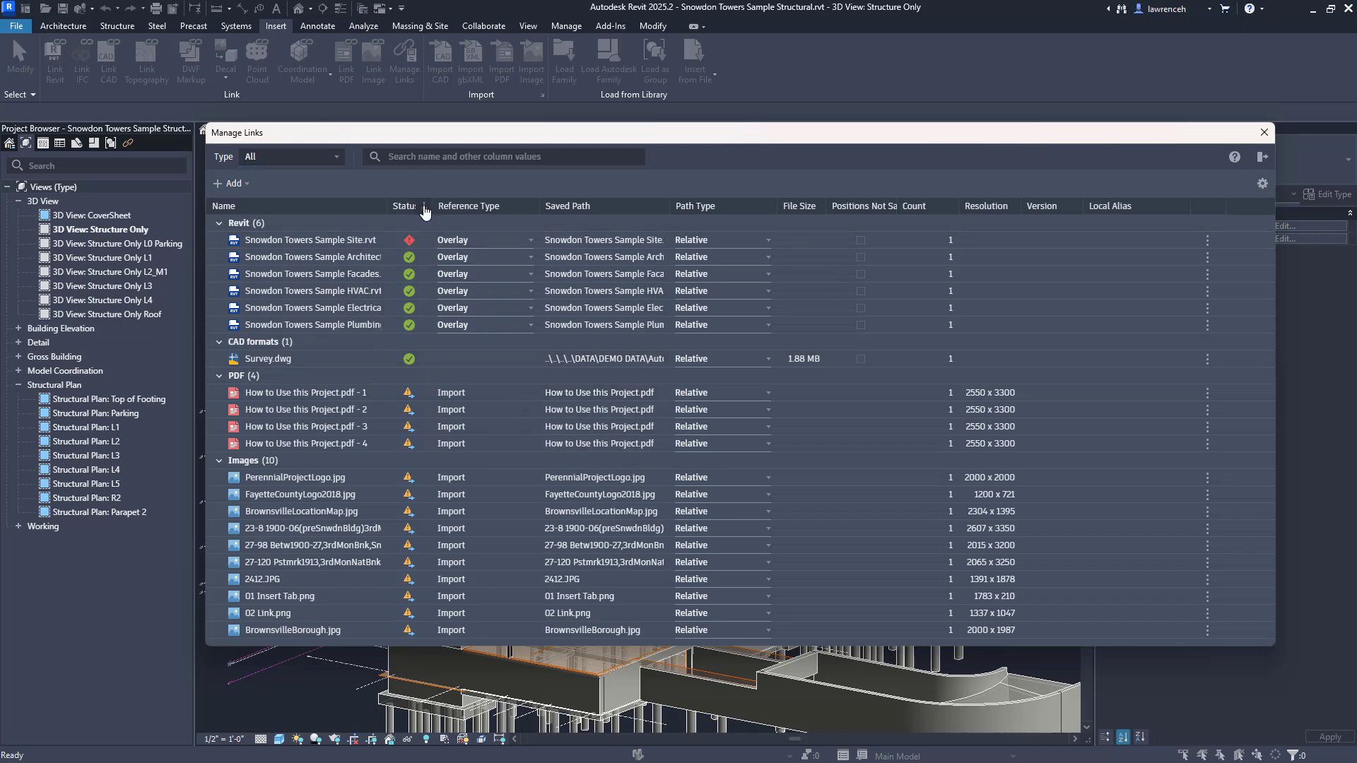
pyautogui.click(425, 210)
pyautogui.click(1263, 184)
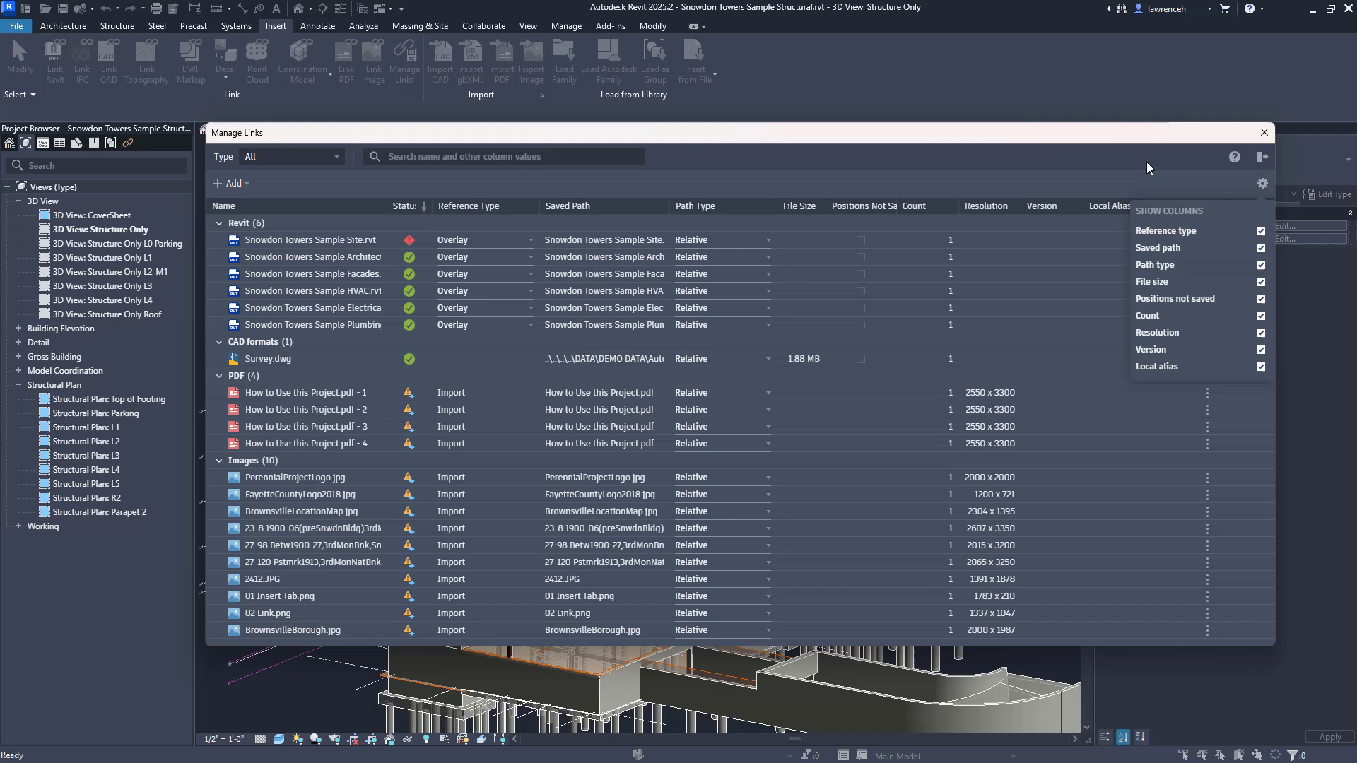
pyautogui.click(1104, 137)
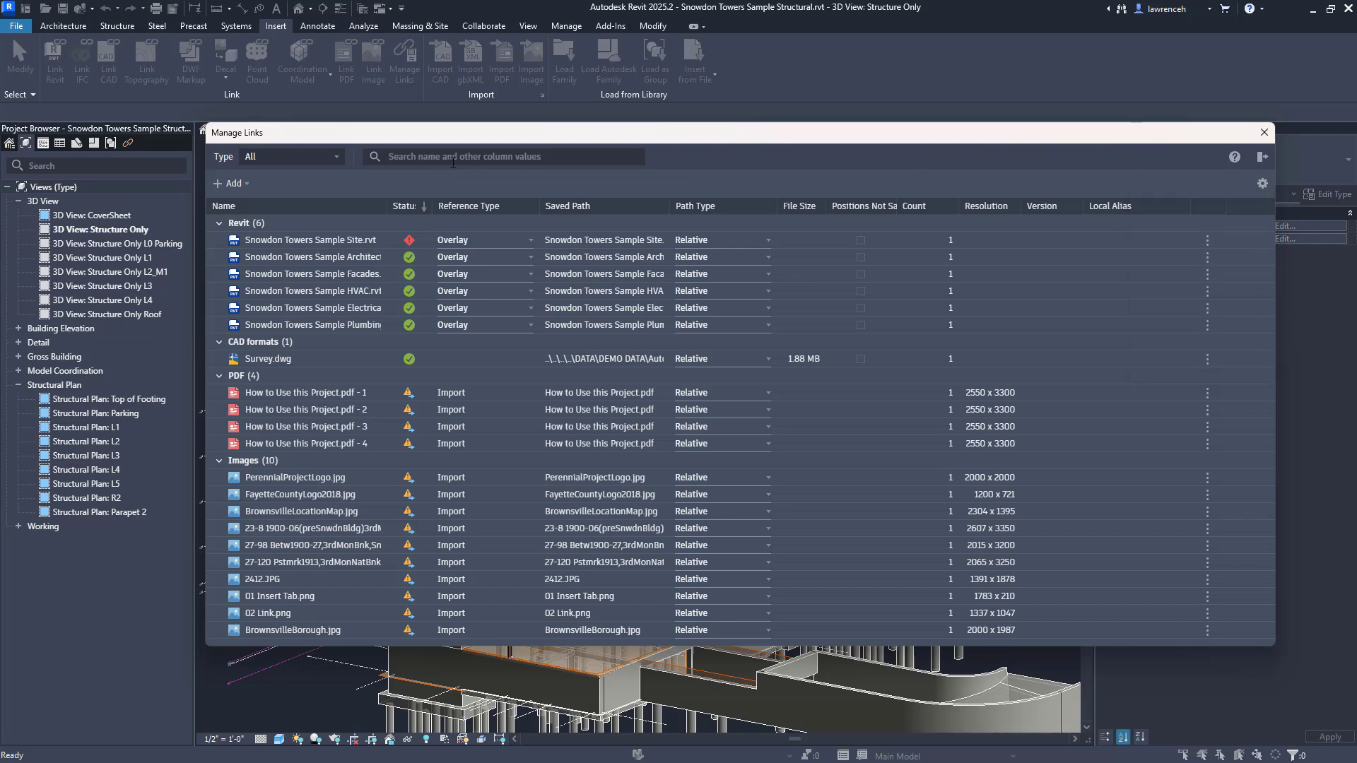
pyautogui.click(440, 157)
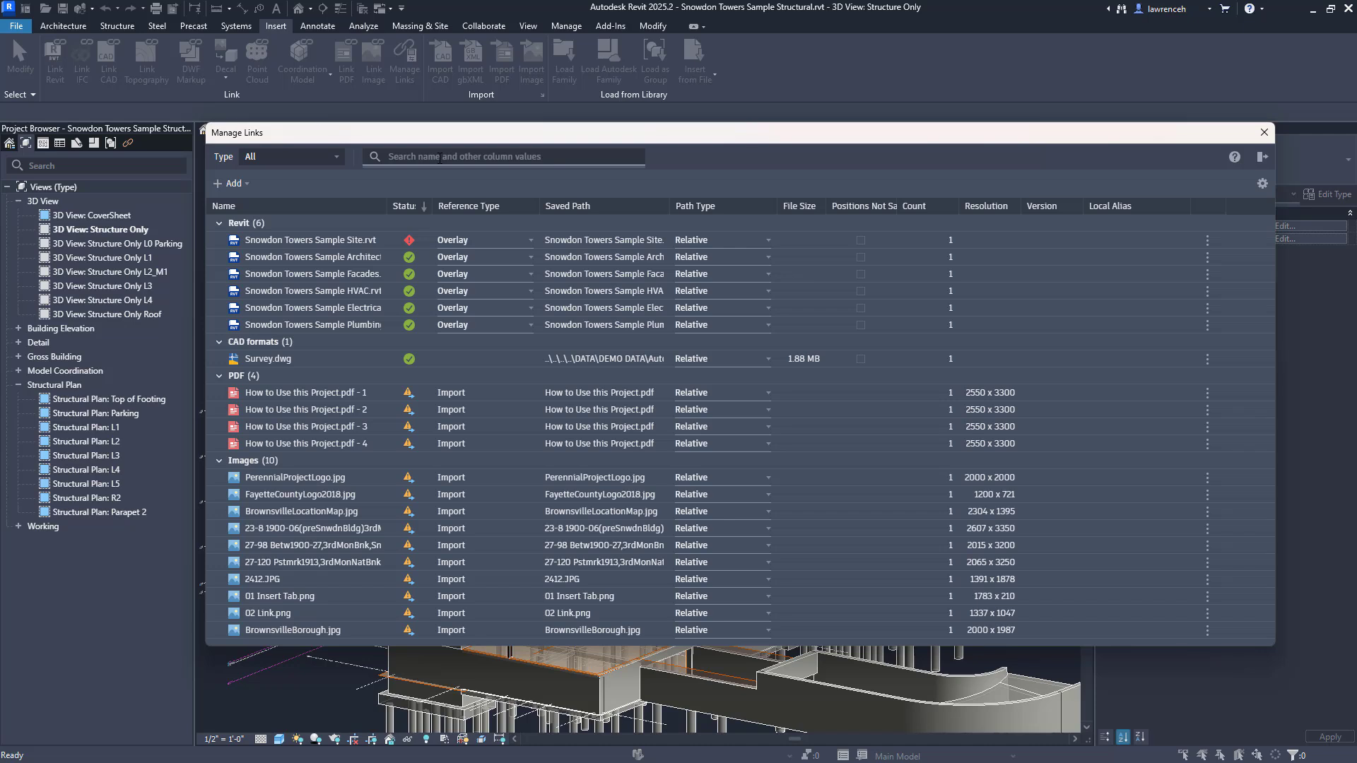
# Step: Filter the links by 'snow', reload the Snowdon Towers Facades link, then clear the search
pyautogui.write('snow')
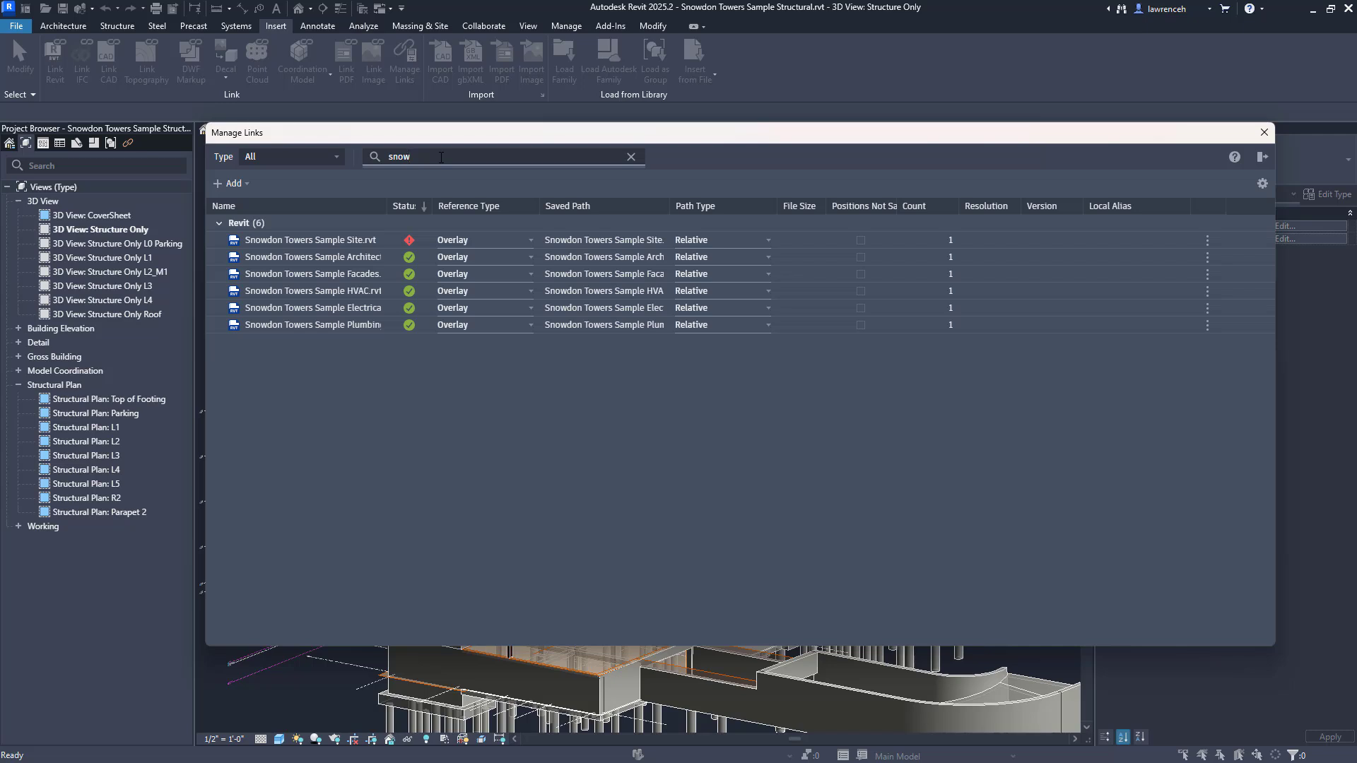
pyautogui.click(345, 242)
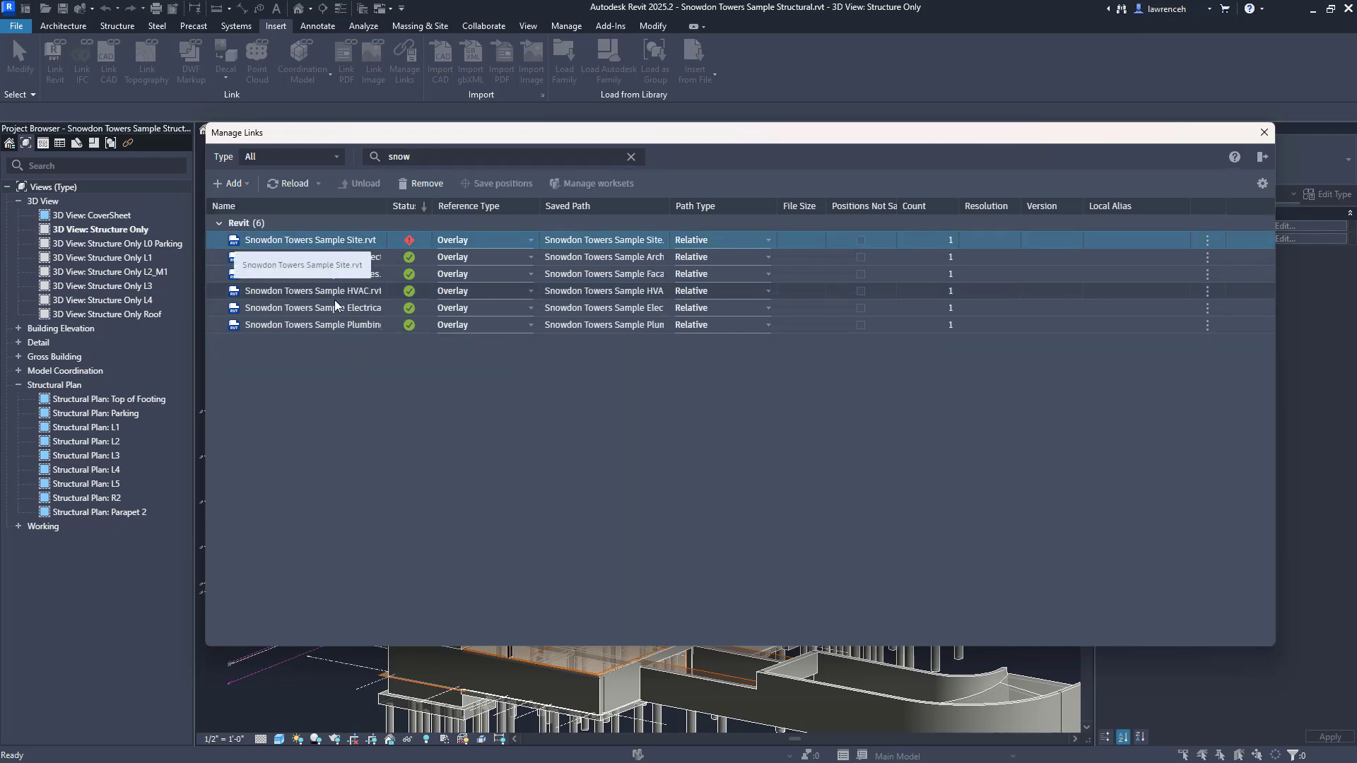
pyautogui.keyDown('shift'); pyautogui.click(332, 324); pyautogui.keyUp('shift')
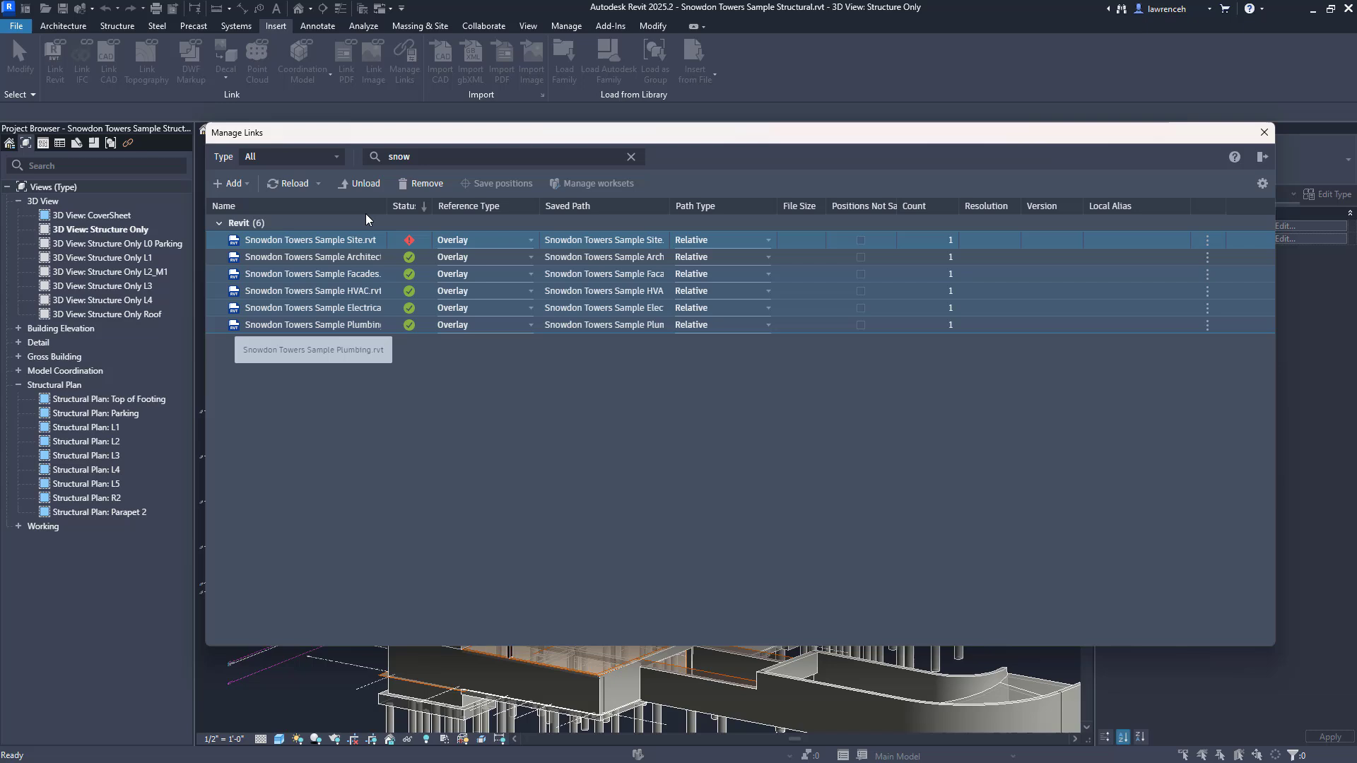
pyautogui.click(374, 273)
pyautogui.rightClick(376, 273)
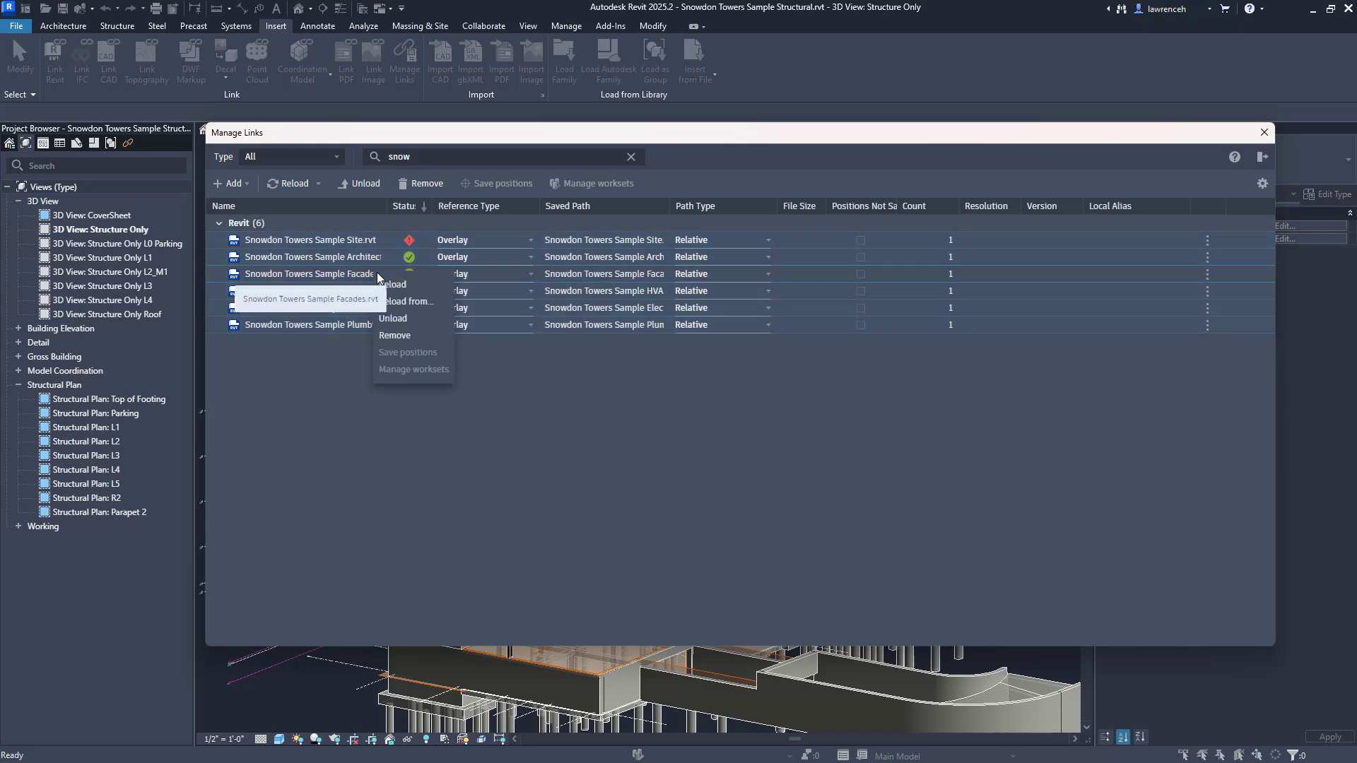
pyautogui.click(414, 286)
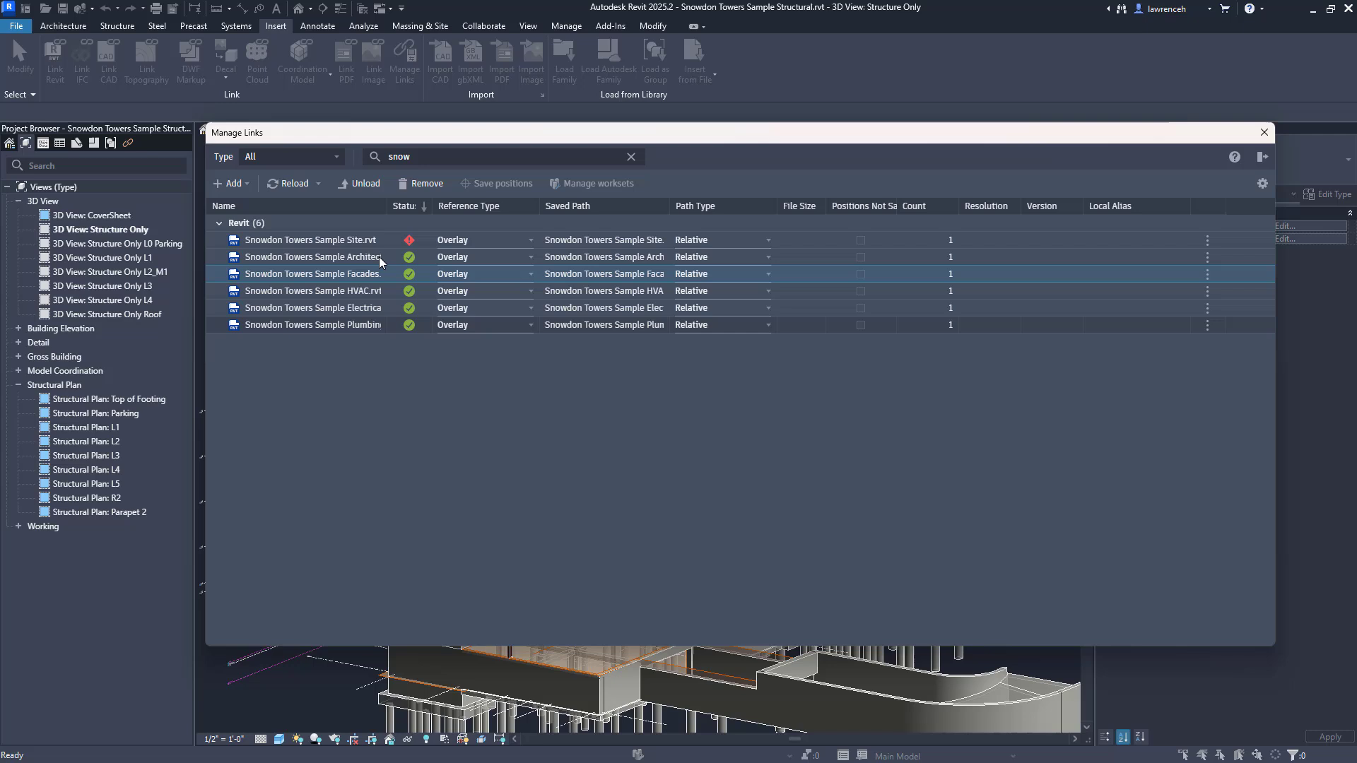
pyautogui.click(631, 156)
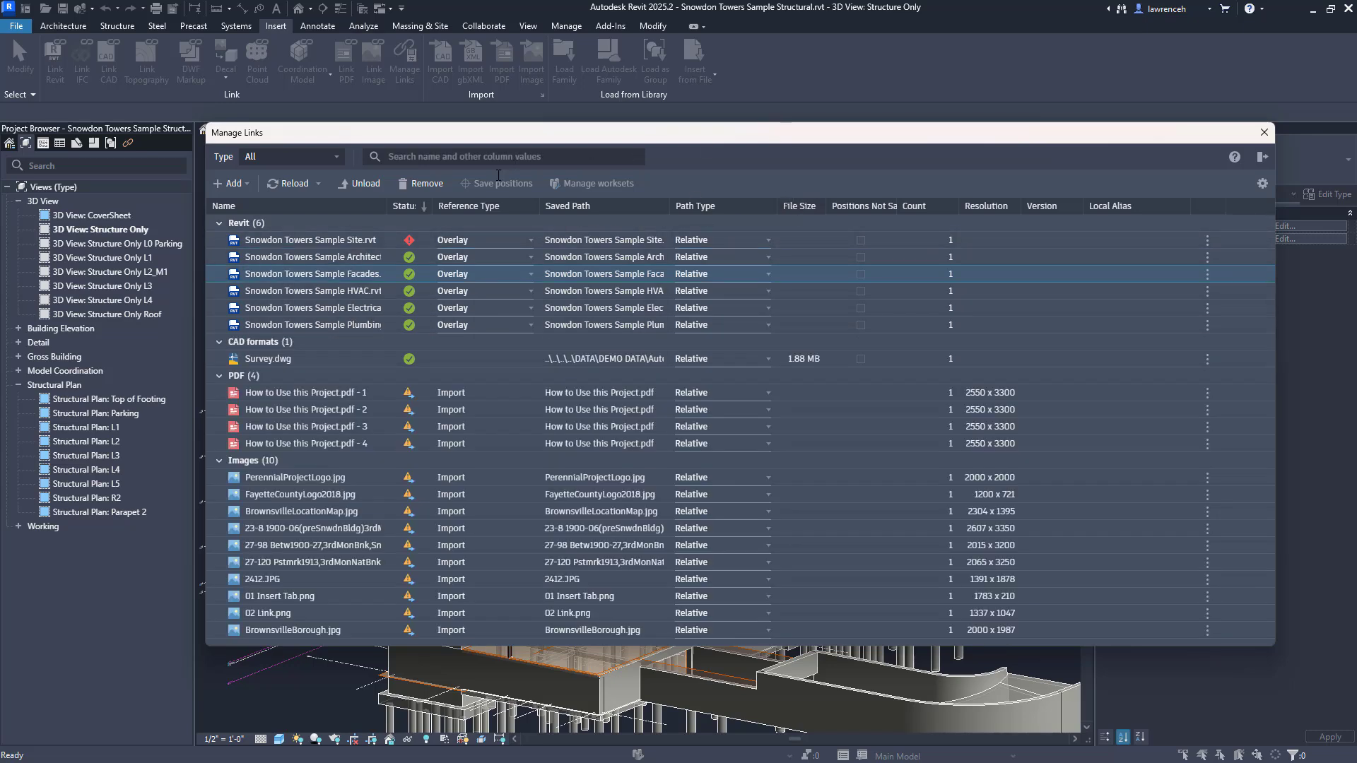